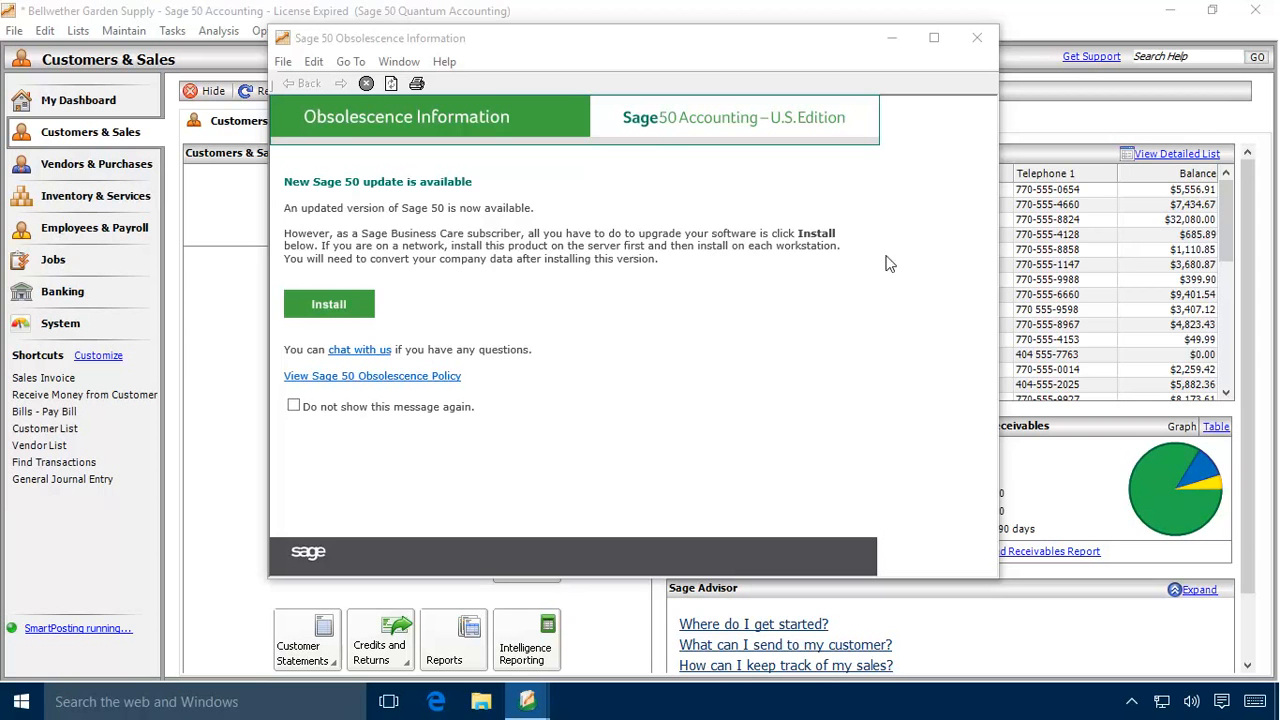
Step: Dismiss the Sage 50 Obsolescence Information window and check online for Sage 50 updates
{"action": "left_click", "coordinate": [977, 38]}
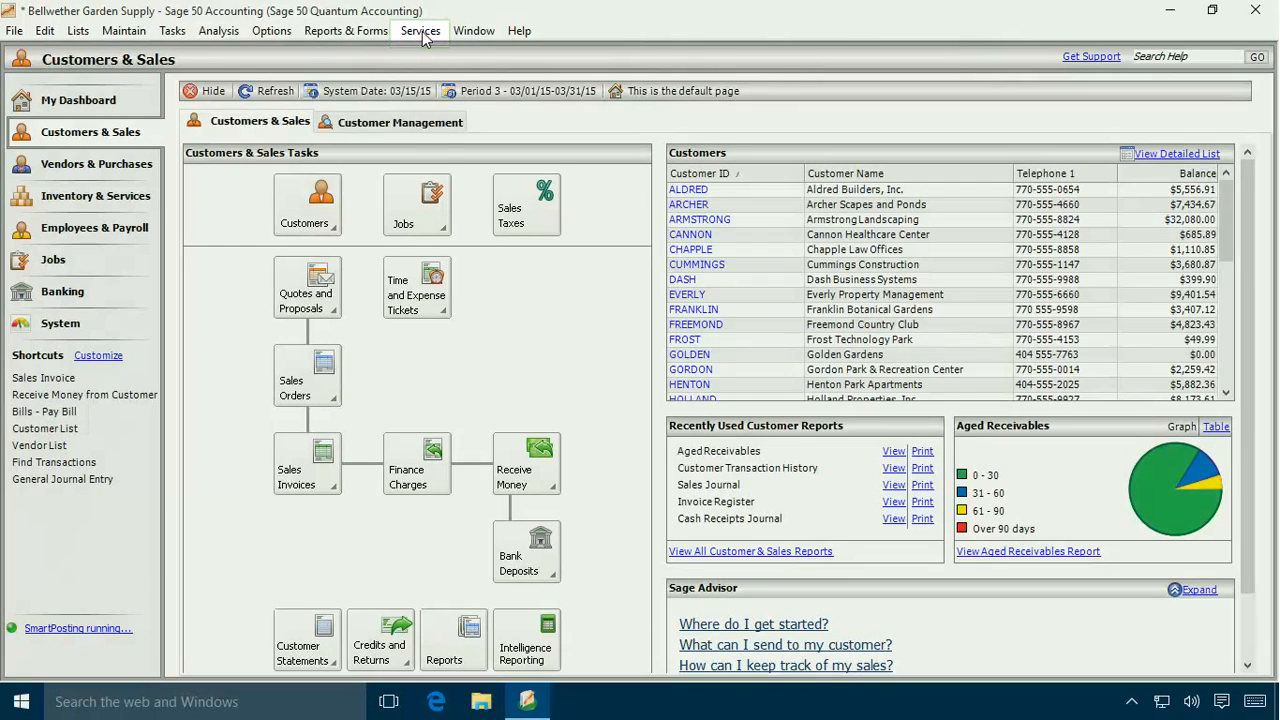
{"action": "left_click", "coordinate": [421, 32]}
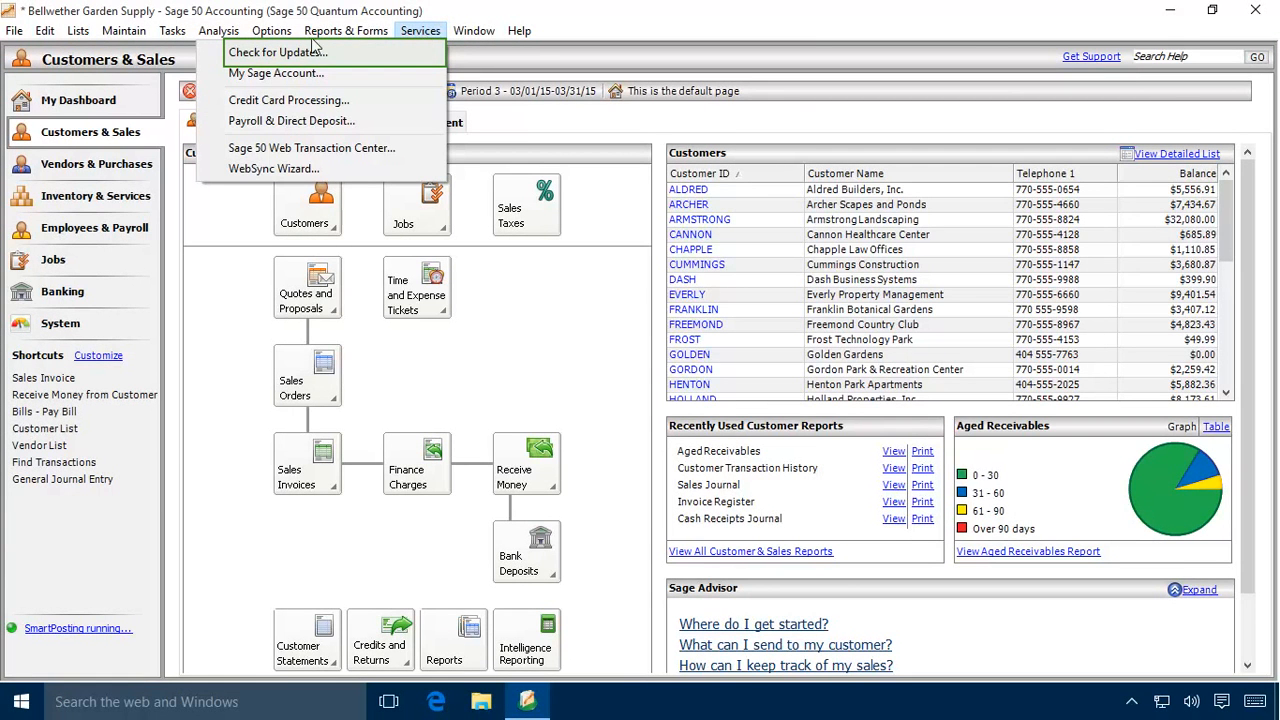
{"action": "left_click", "coordinate": [282, 55]}
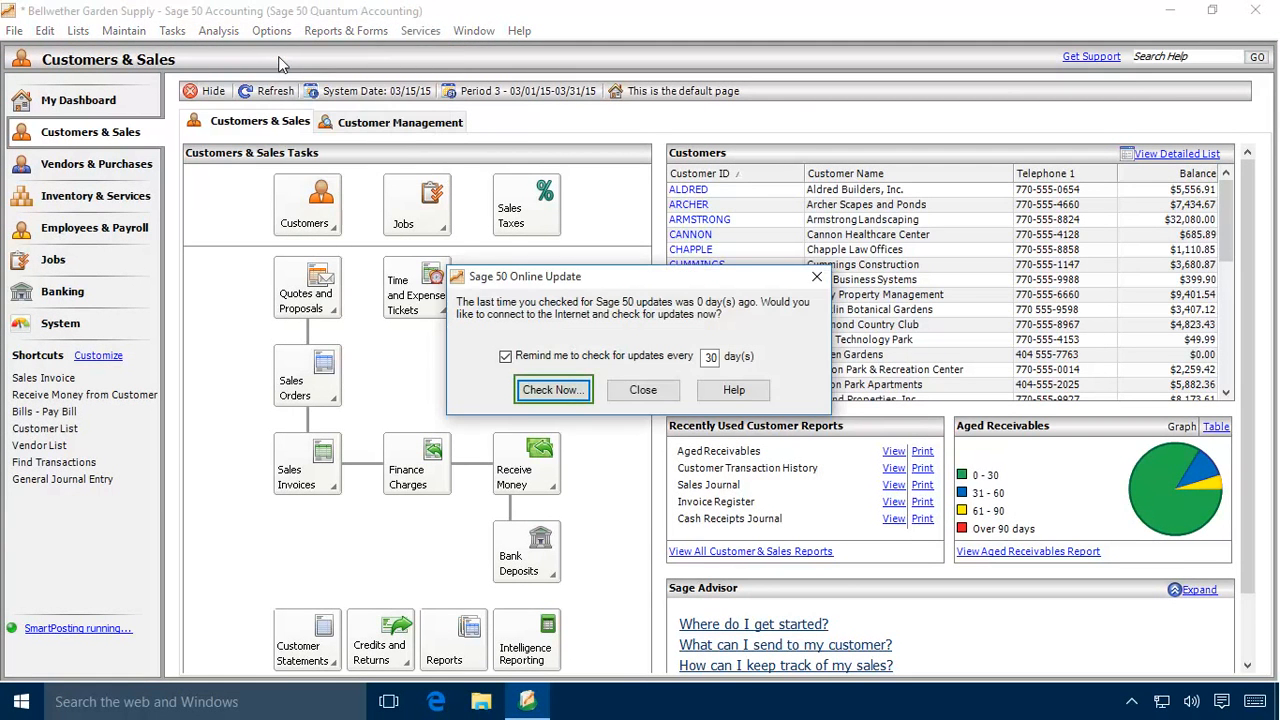
{"action": "left_click", "coordinate": [553, 390]}
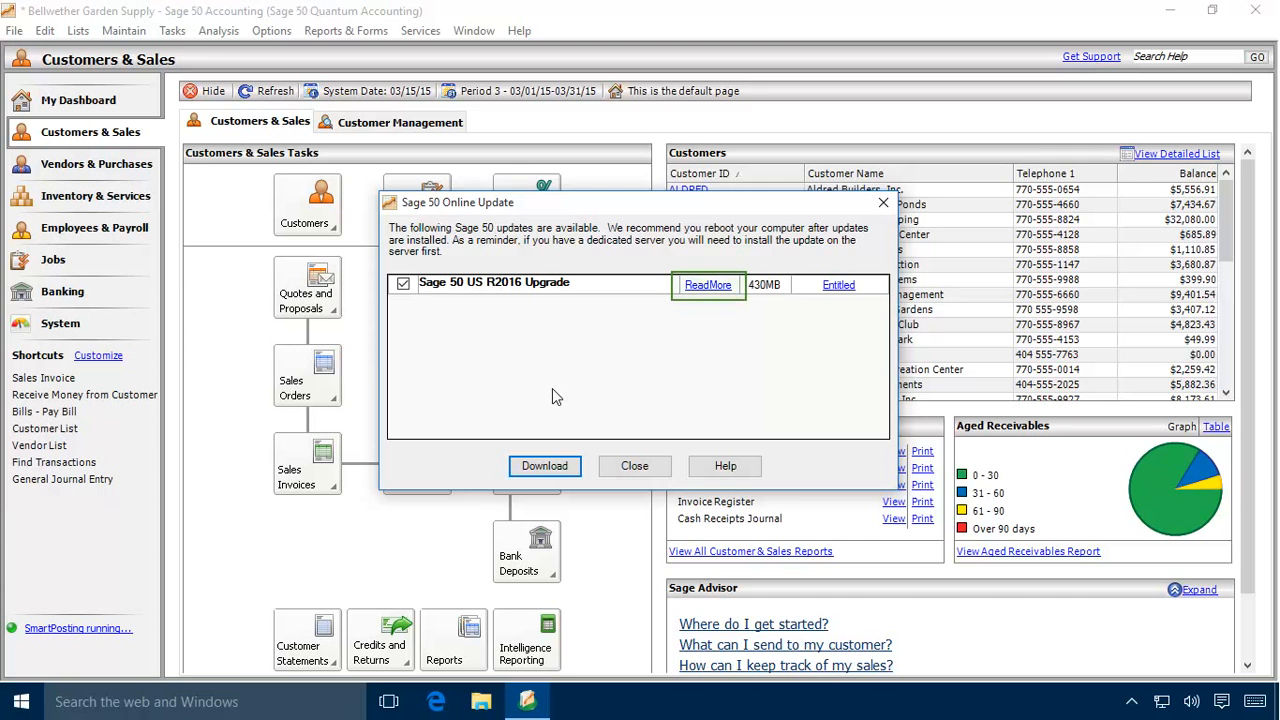
Step: Read the online release notes for the Sage 50 US R2016 Upgrade, including its product corrections, and close them
{"action": "left_click", "coordinate": [707, 286]}
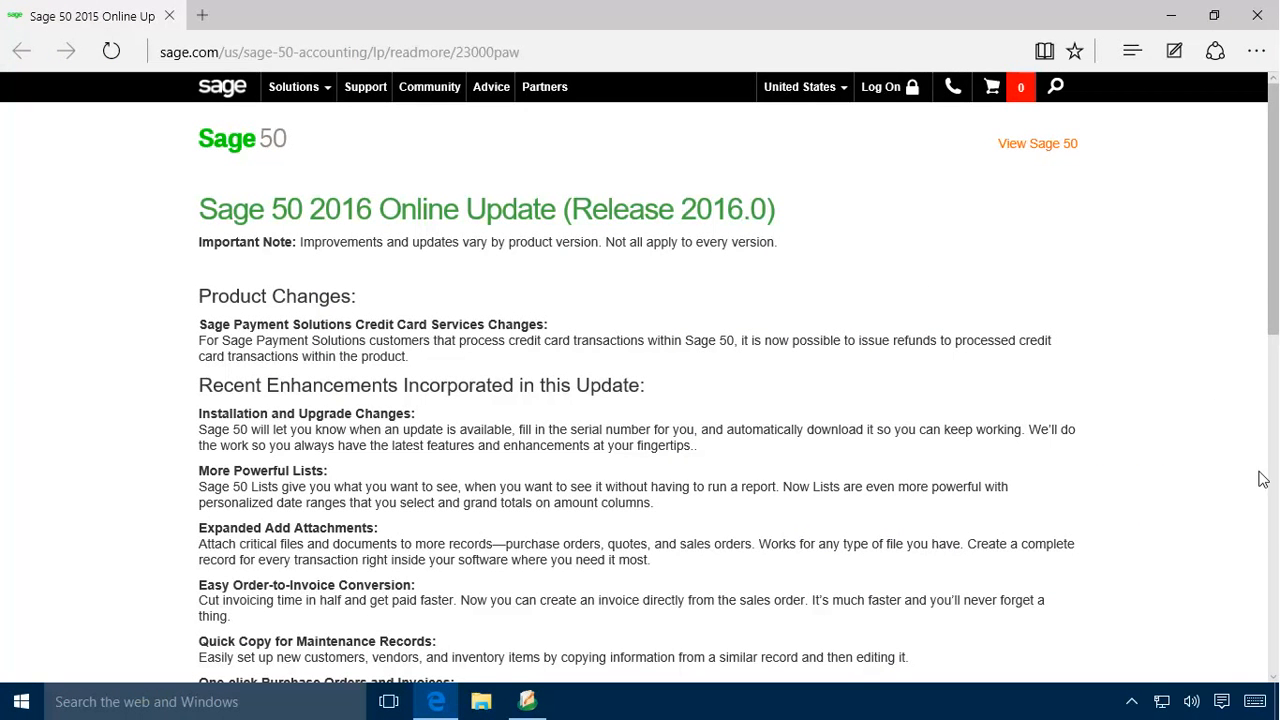
{"action": "left_click", "coordinate": [1272, 546]}
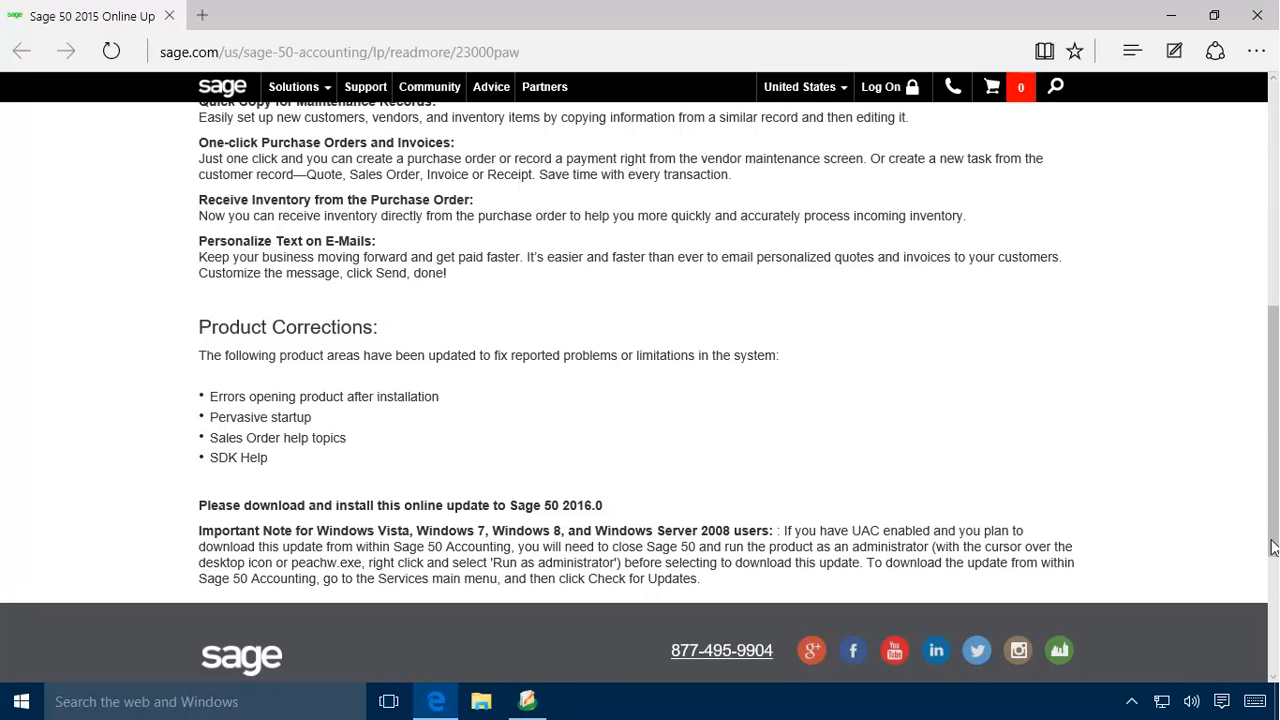
{"action": "left_click", "coordinate": [1258, 16]}
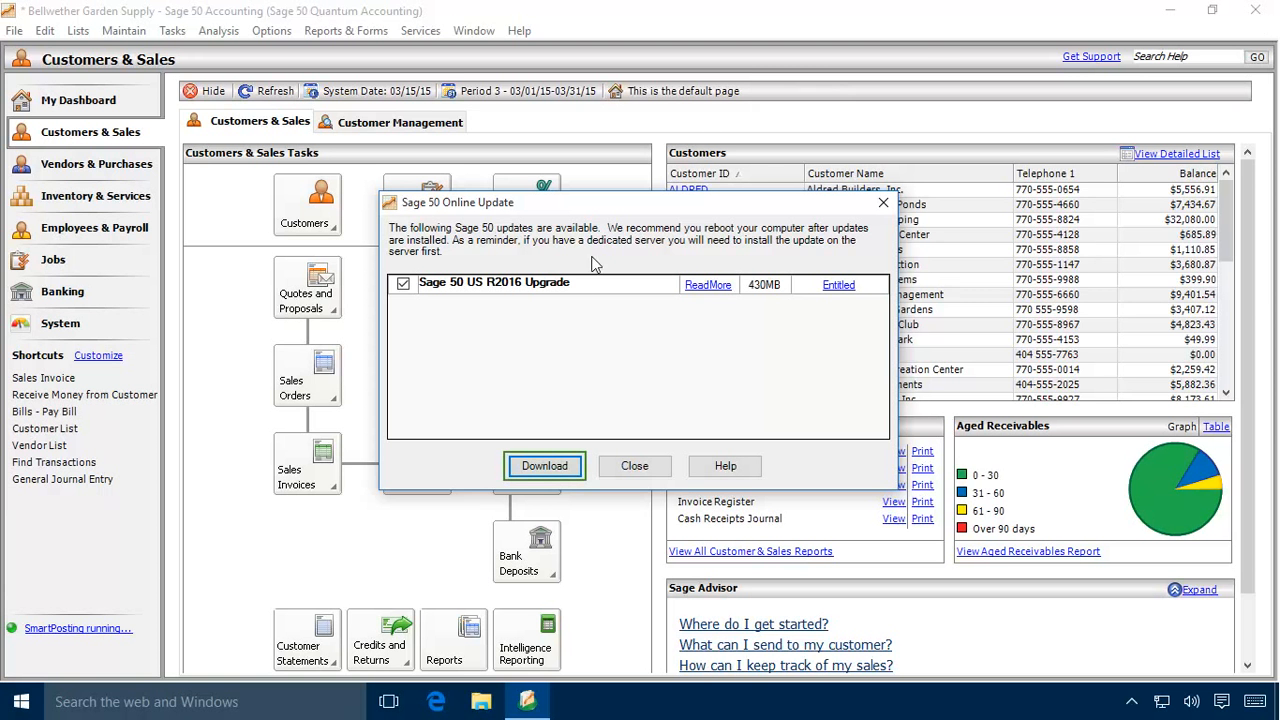
Step: Download the Sage 50 US R2016 Upgrade and exit Sage 50 so the update can be installed
{"action": "left_click", "coordinate": [544, 470]}
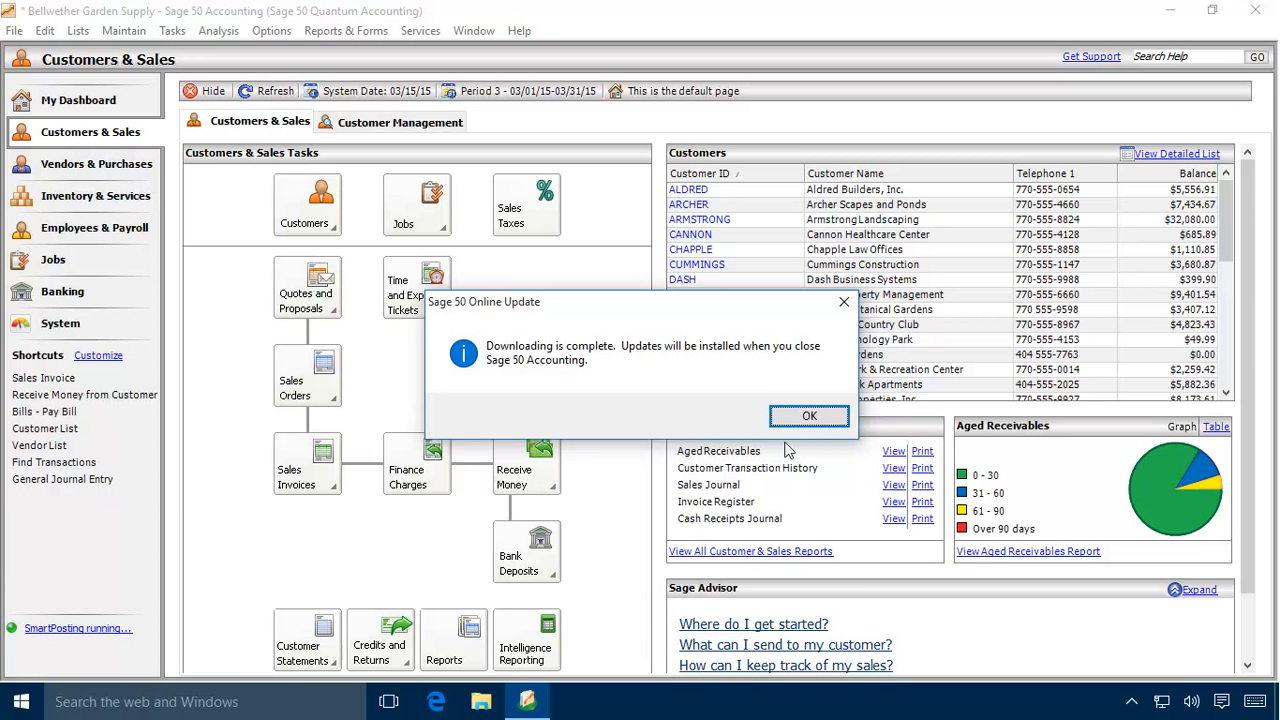
{"action": "left_click", "coordinate": [809, 416]}
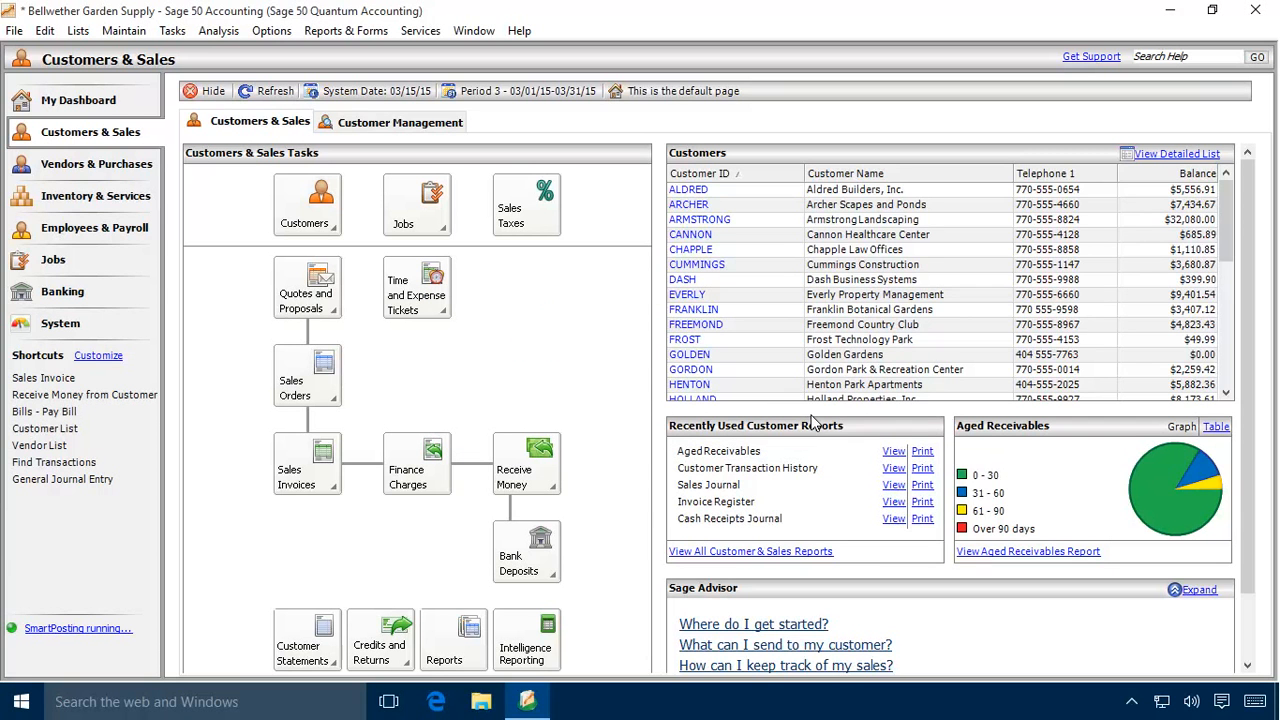
{"action": "left_click", "coordinate": [16, 31]}
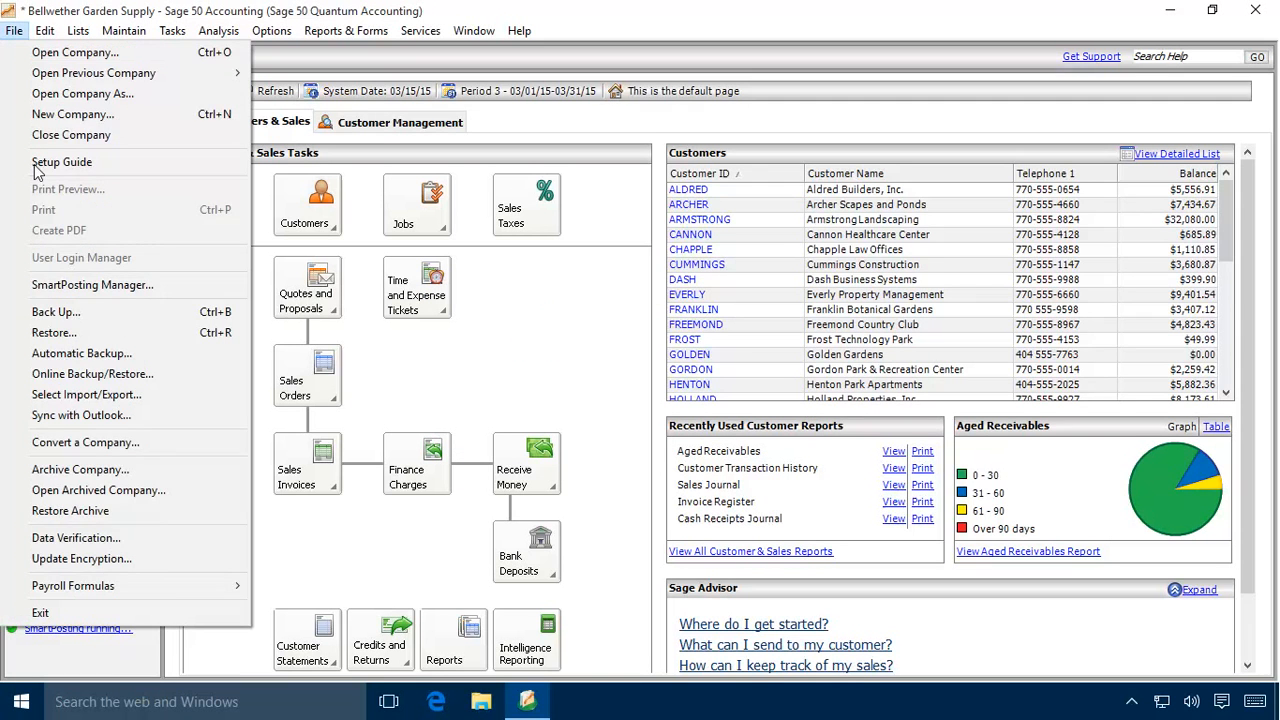
{"action": "left_click", "coordinate": [41, 612]}
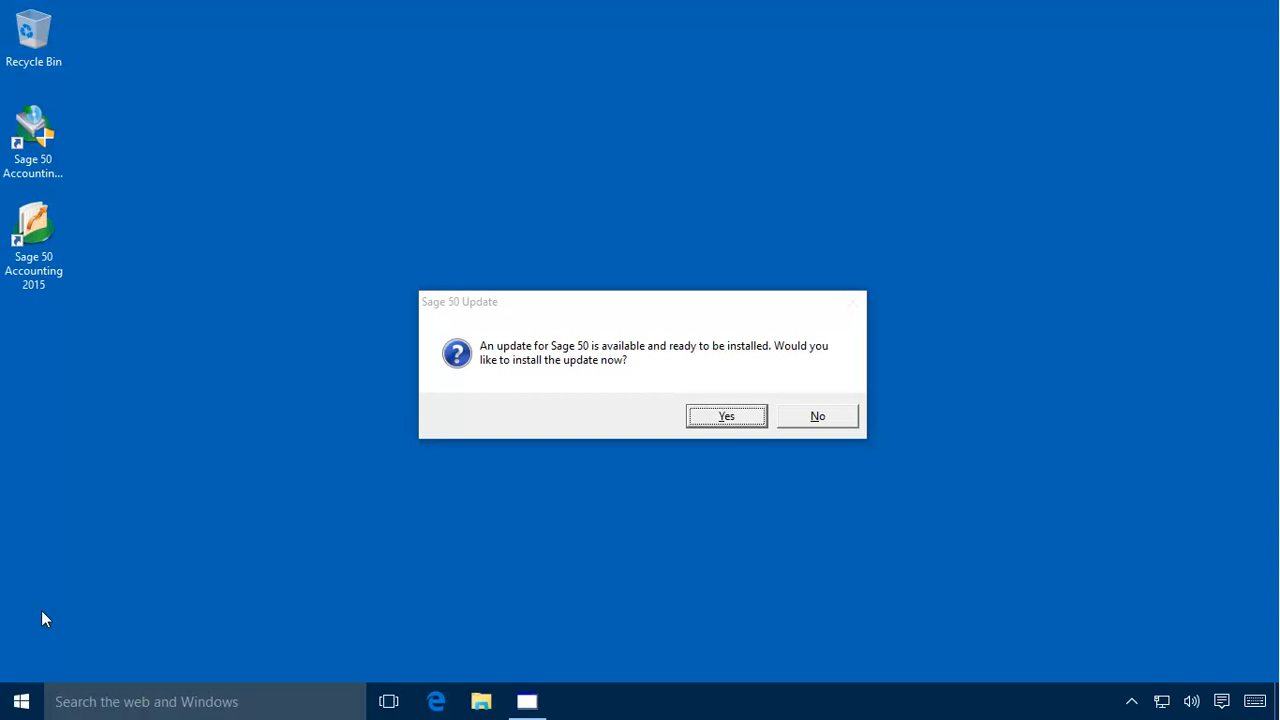
Step: Agree to install the Sage 50 2016 update and its required Microsoft Visual C++ 2012 Redistributable Package (x86)
{"action": "left_click", "coordinate": [728, 418]}
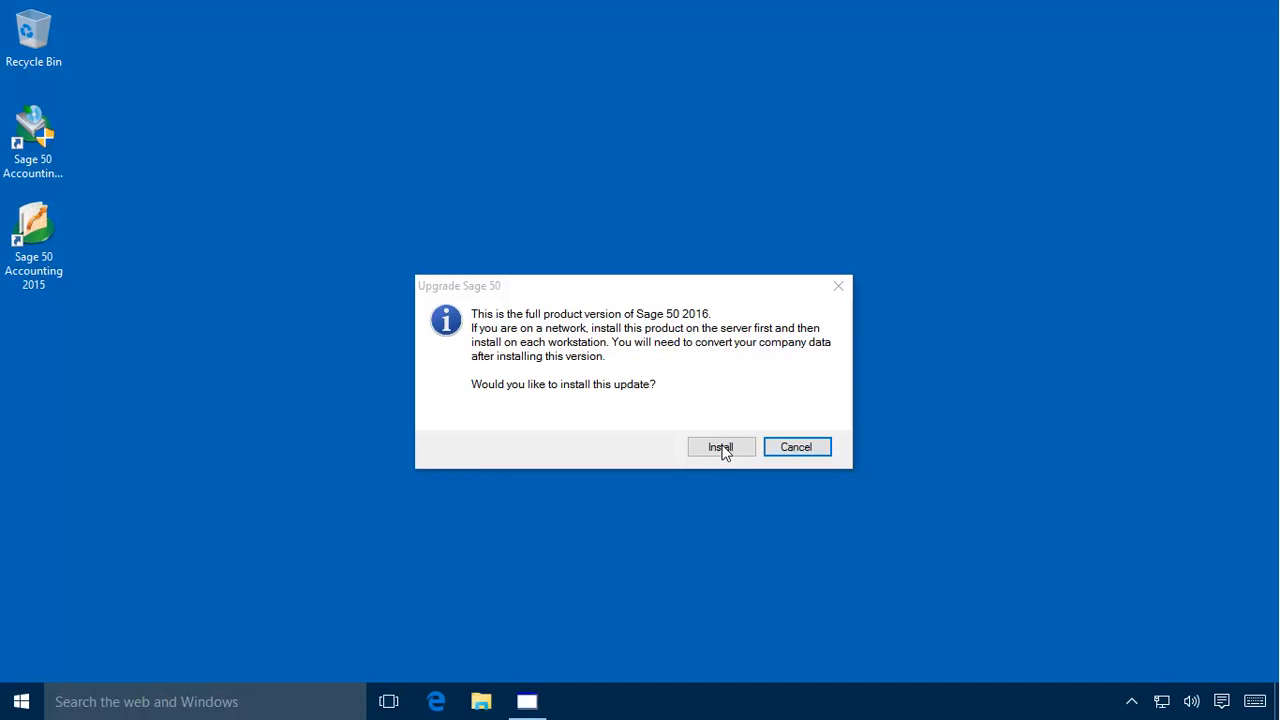
{"action": "left_click", "coordinate": [723, 449]}
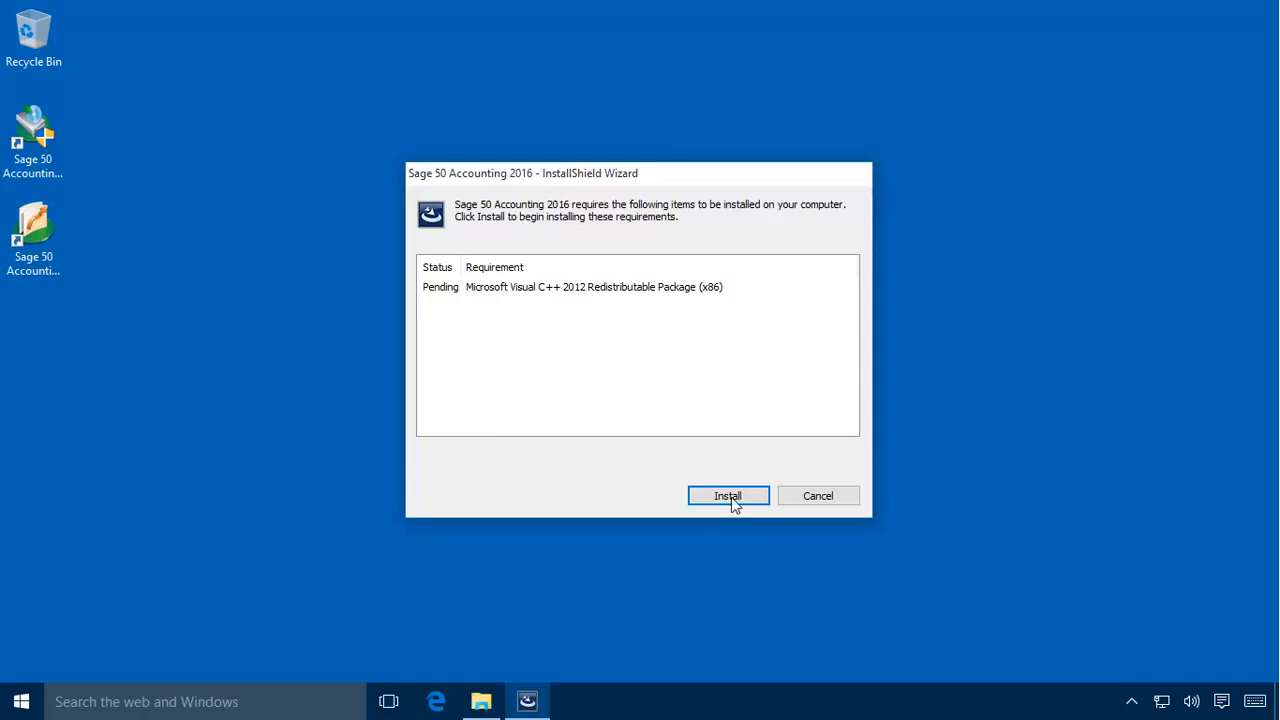
{"action": "left_click", "coordinate": [729, 500]}
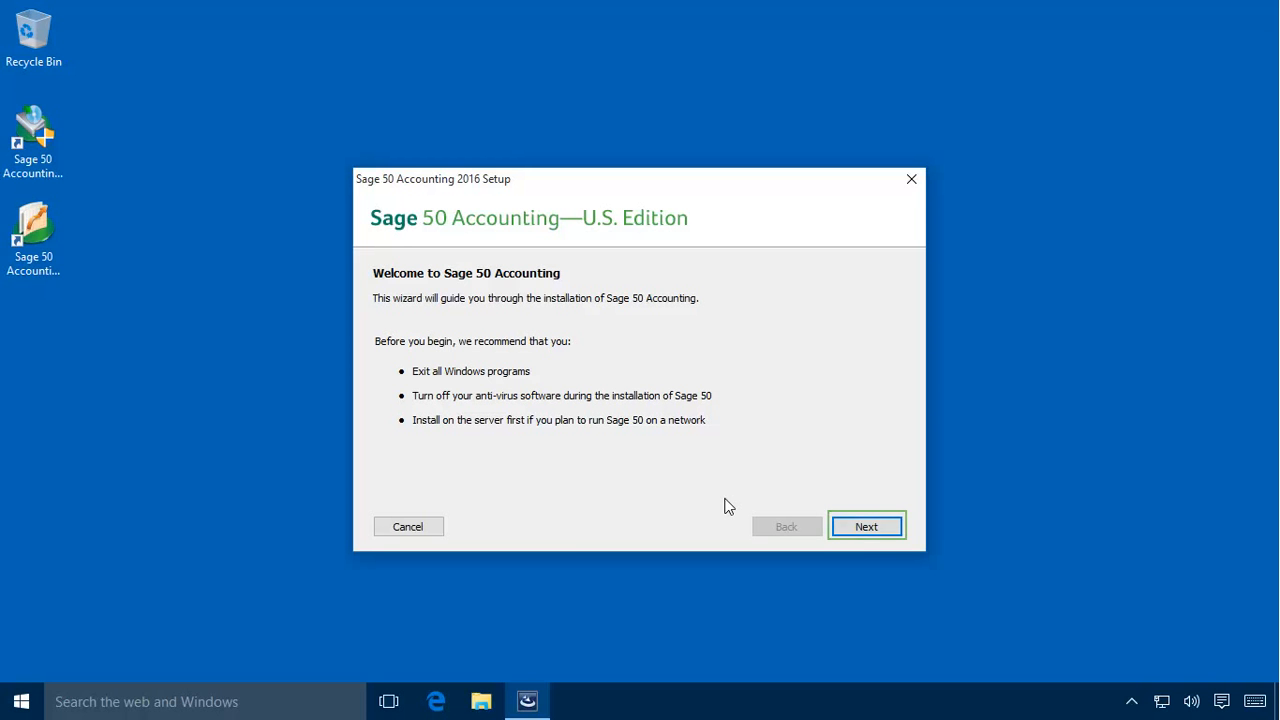
Step: Continue past the setup welcome page and accept the terms of the license agreement
{"action": "left_click", "coordinate": [866, 527]}
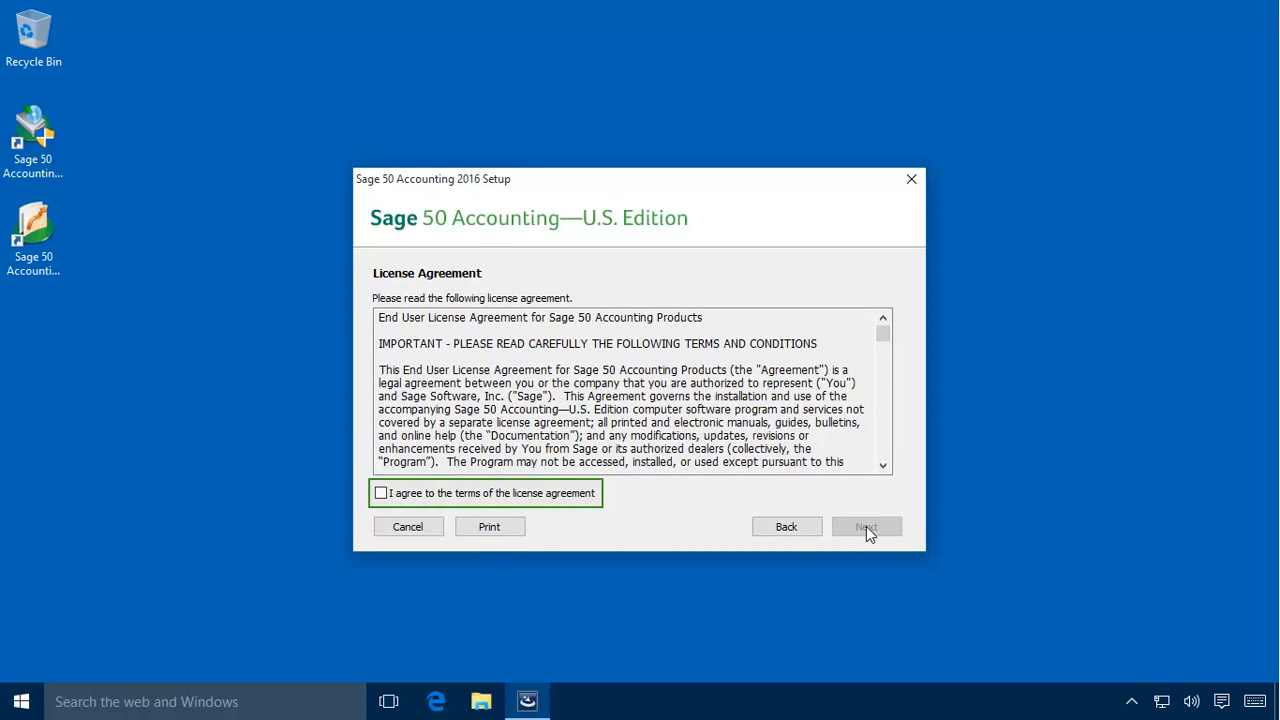
{"action": "left_click", "coordinate": [381, 493]}
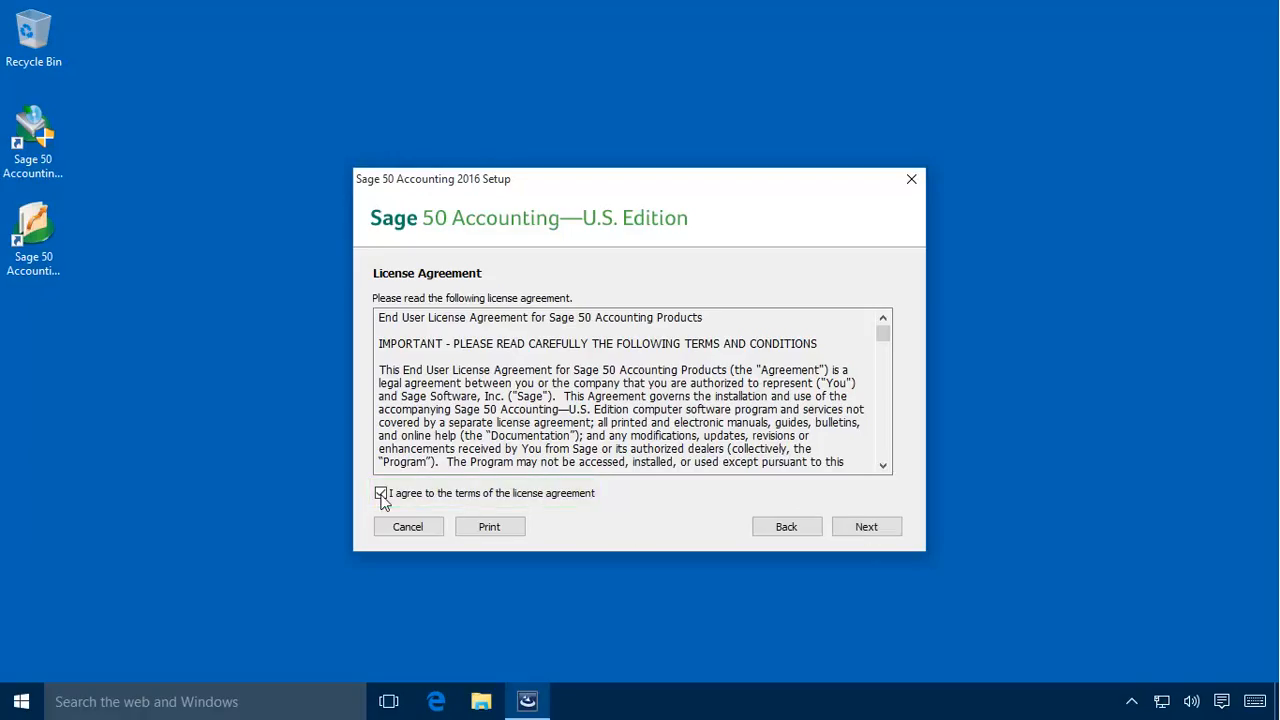
{"action": "left_click", "coordinate": [866, 528]}
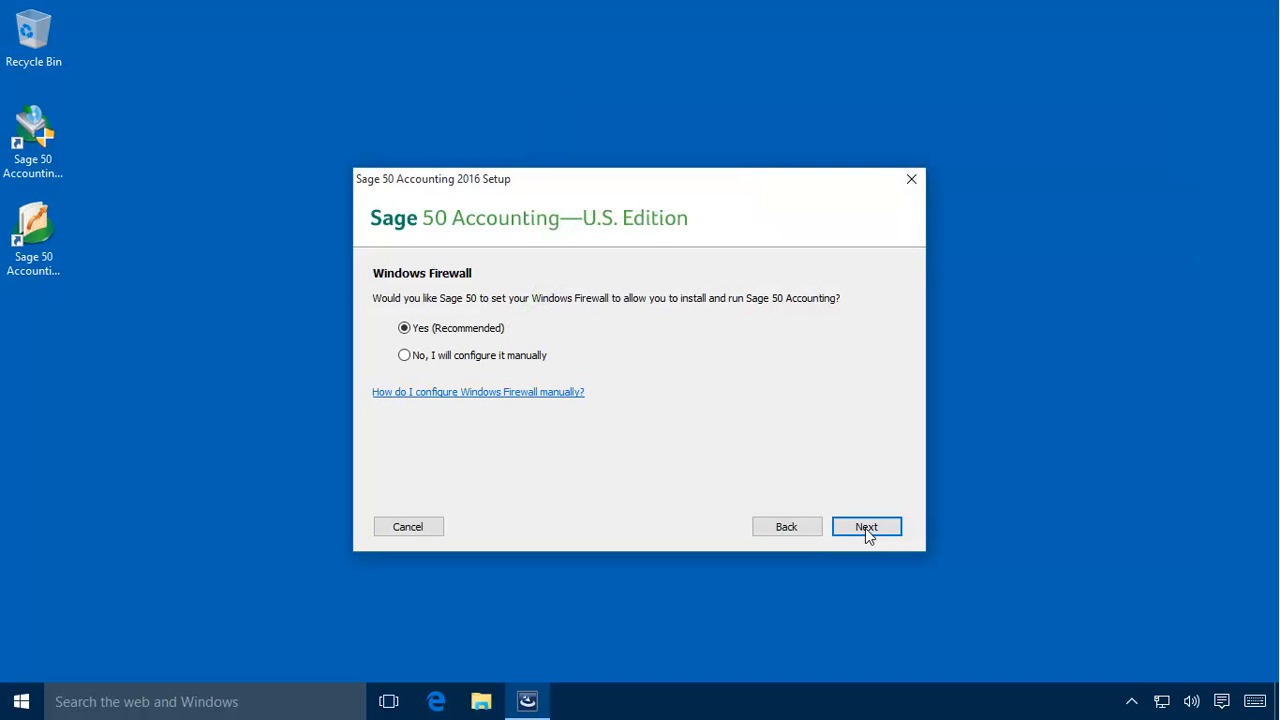
Step: Let setup configure Windows Firewall with the recommended option, and accept the prefilled serial number
{"action": "left_click", "coordinate": [865, 528]}
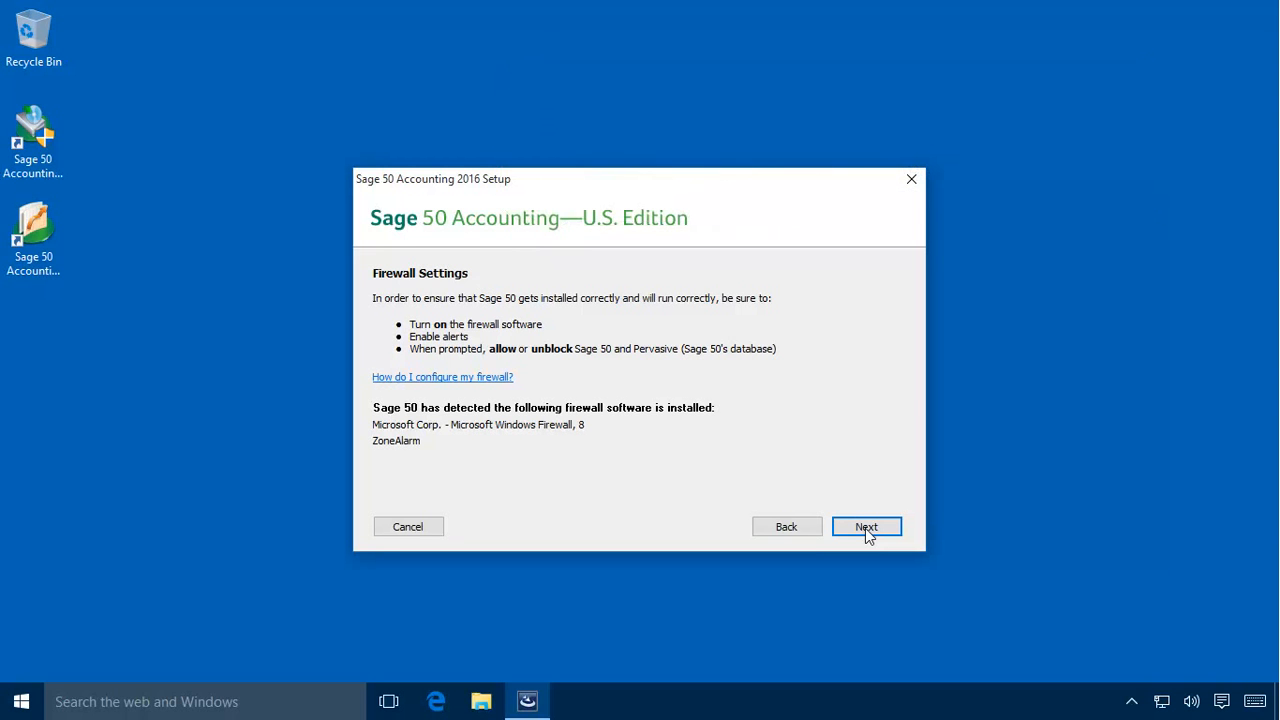
{"action": "left_click", "coordinate": [866, 528]}
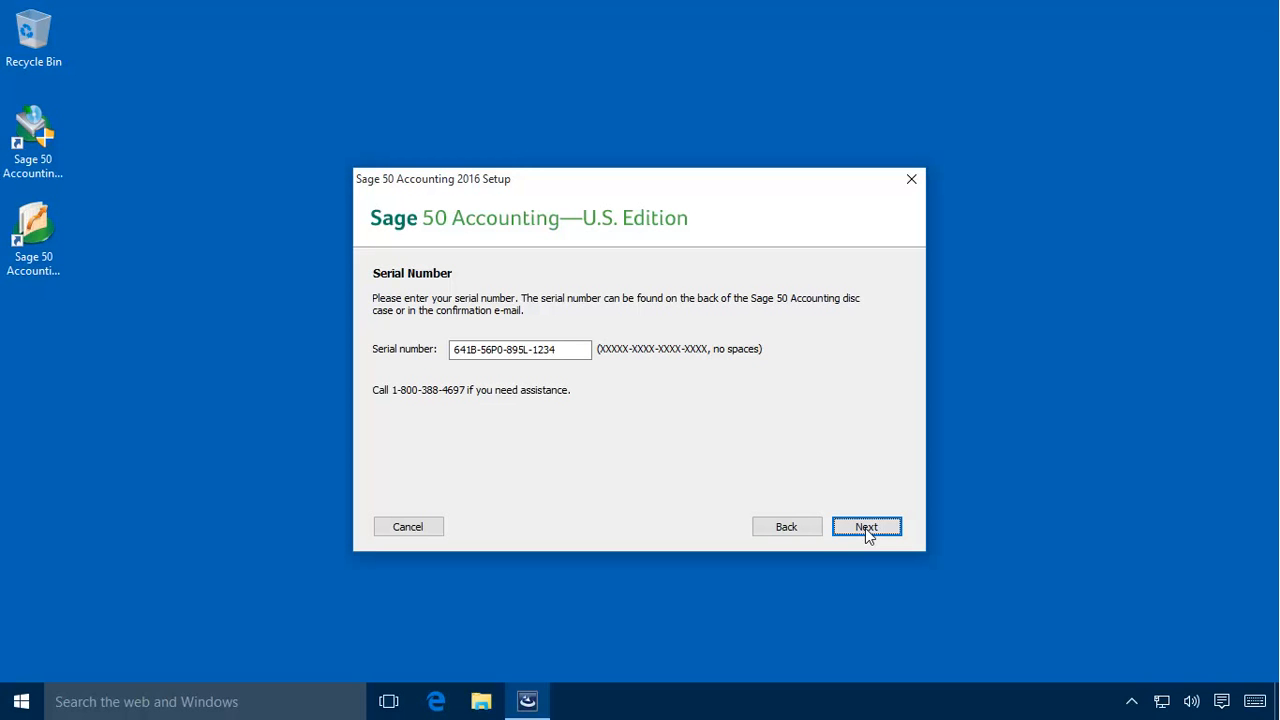
{"action": "left_click", "coordinate": [867, 530]}
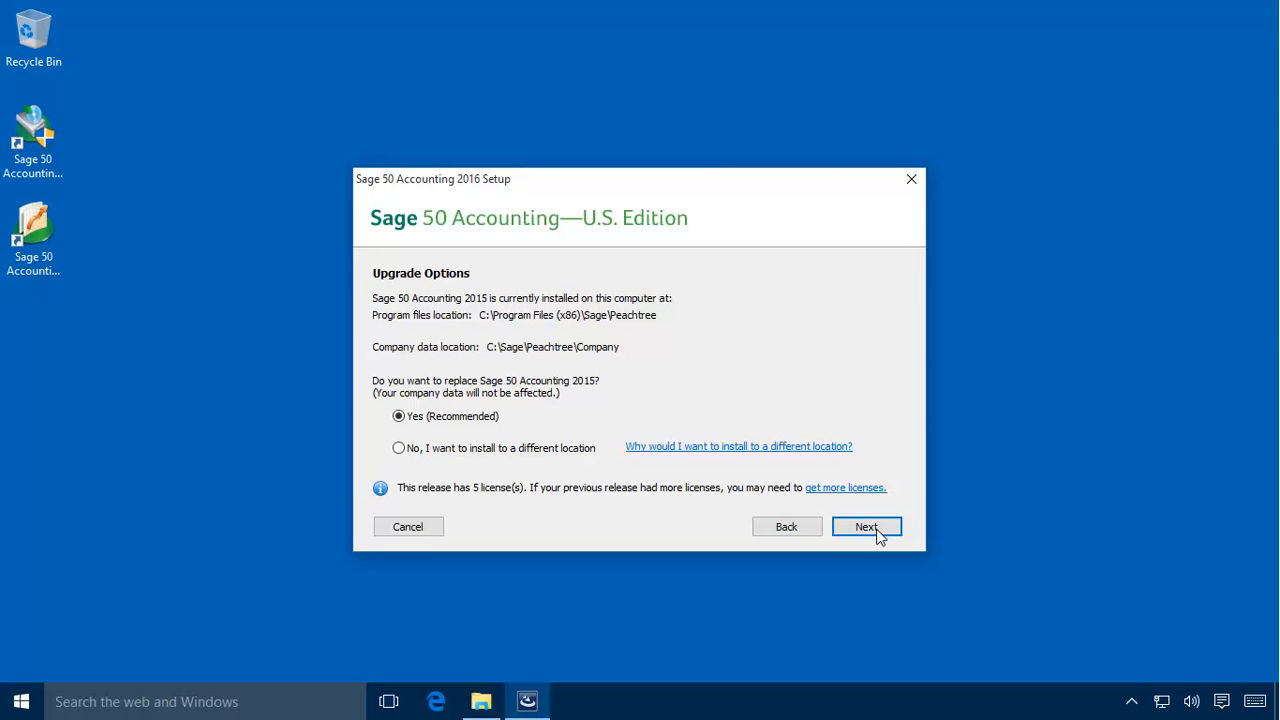
Step: Install Sage 50 Accounting 2016 in place of the 2015 version, keeping both shortcut options, and allow the ZoneAlarm requests
{"action": "left_click", "coordinate": [868, 528]}
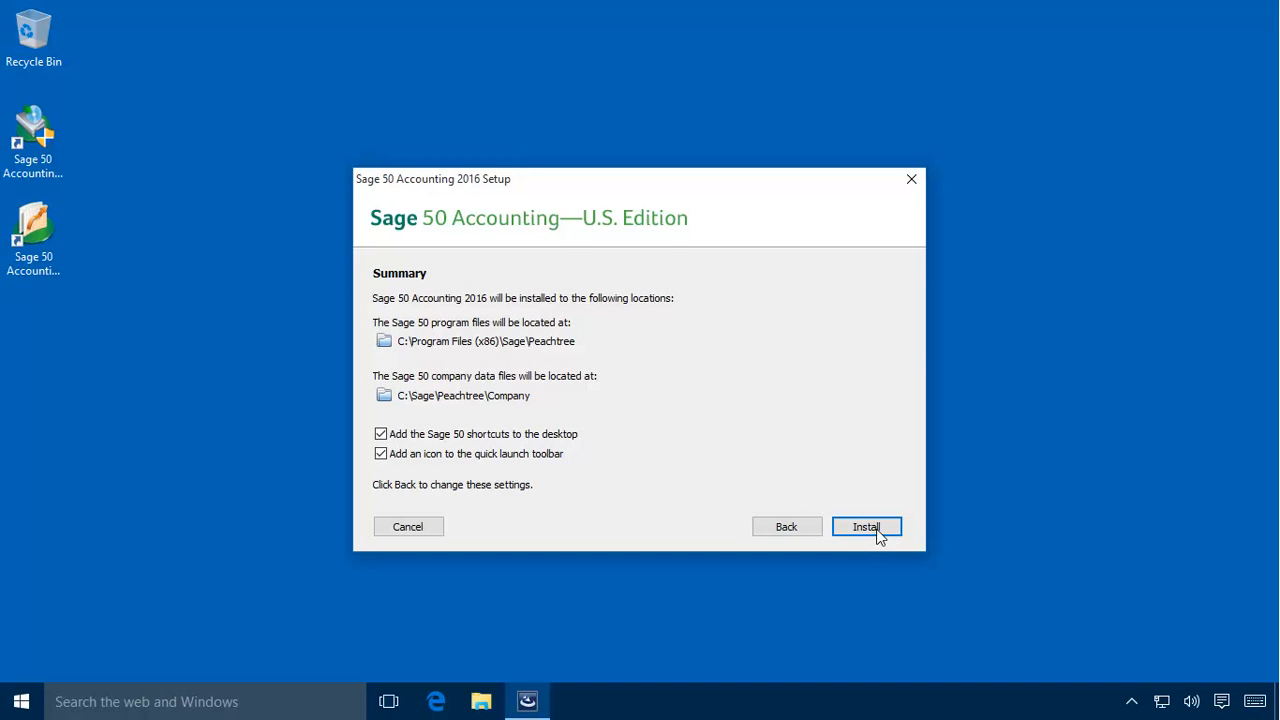
{"action": "left_click", "coordinate": [866, 526]}
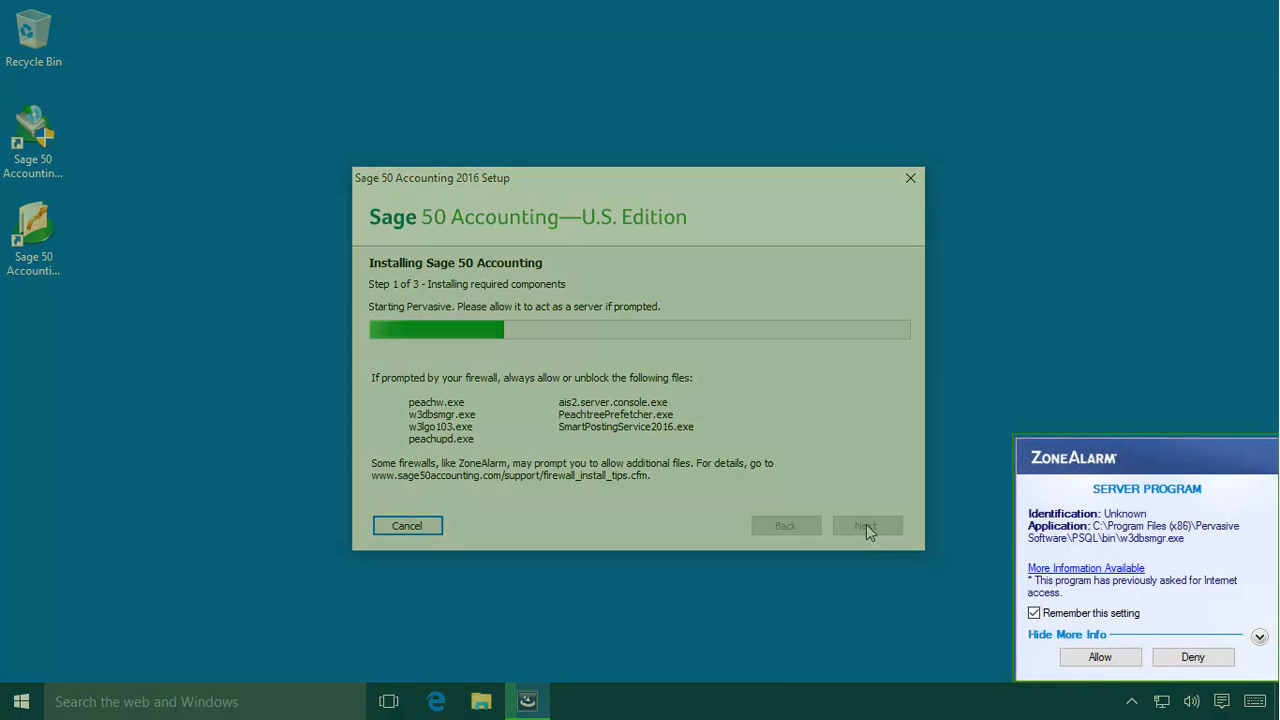
{"action": "left_click", "coordinate": [1122, 654]}
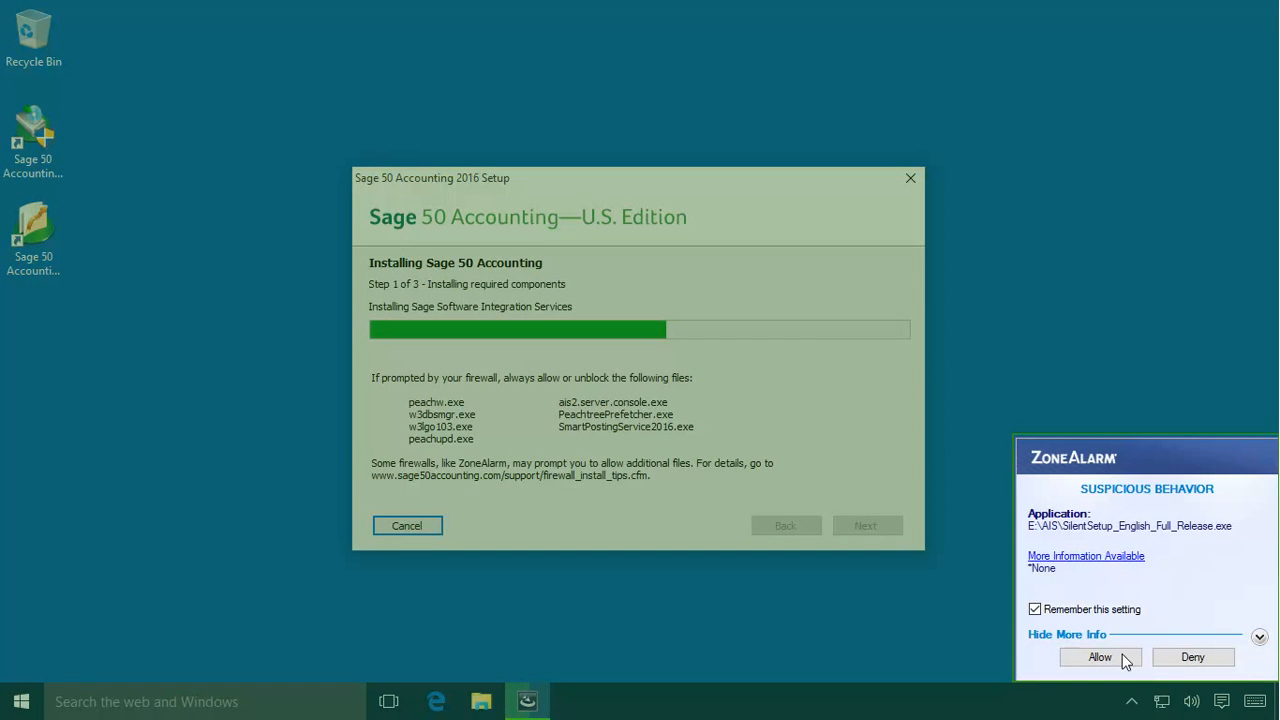
{"action": "left_click", "coordinate": [1073, 658]}
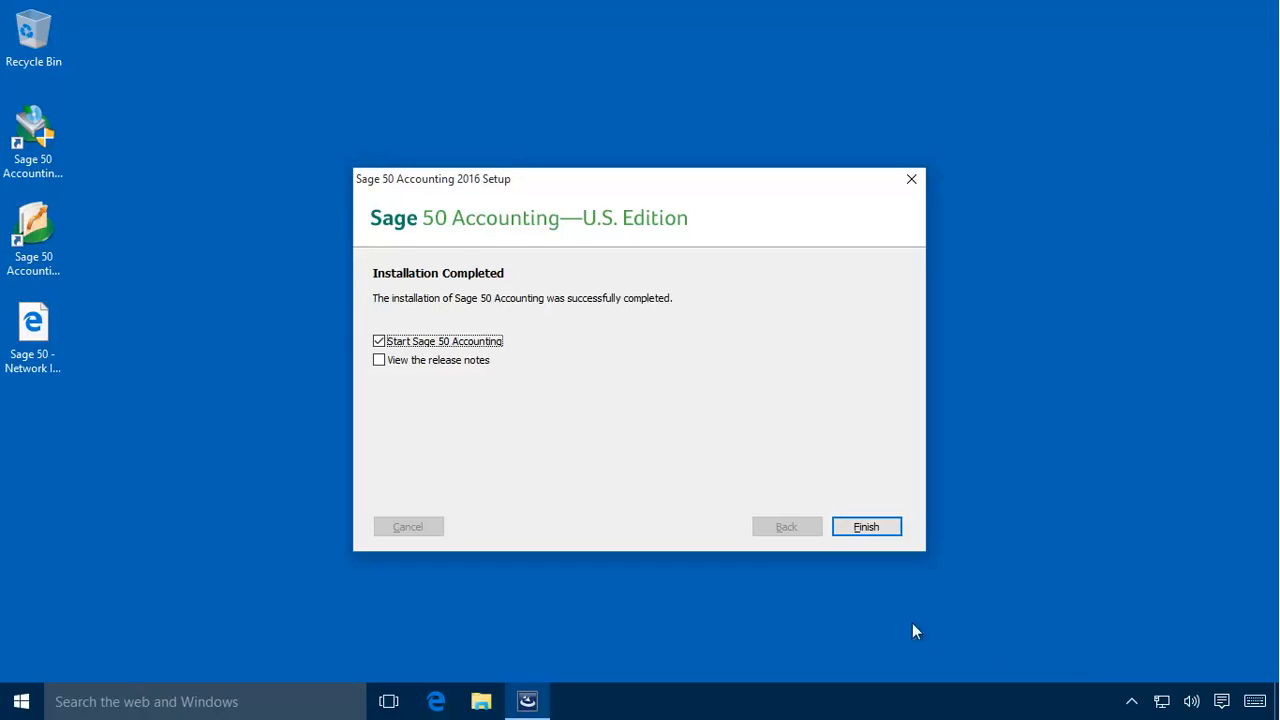
Step: Finish setup with Sage 50 Accounting set to start, then read and close the Network Installation Manager instructions
{"action": "left_click", "coordinate": [864, 528]}
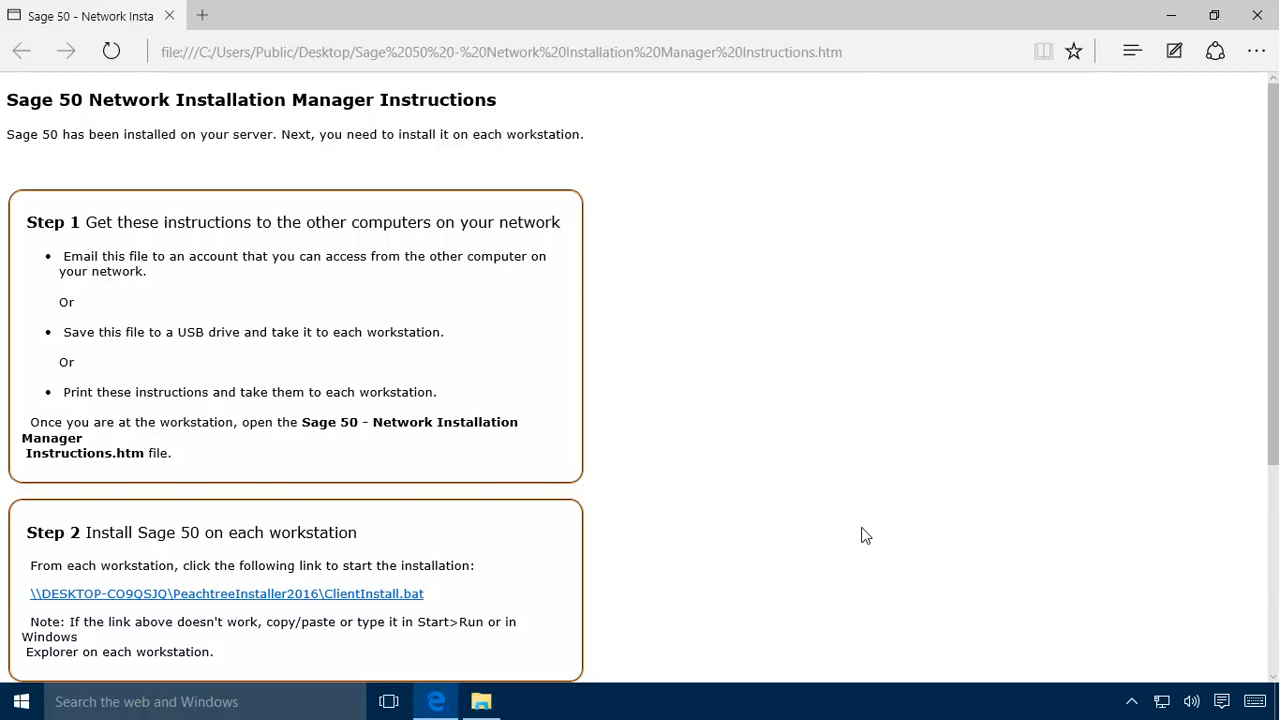
{"action": "left_click", "coordinate": [1274, 627]}
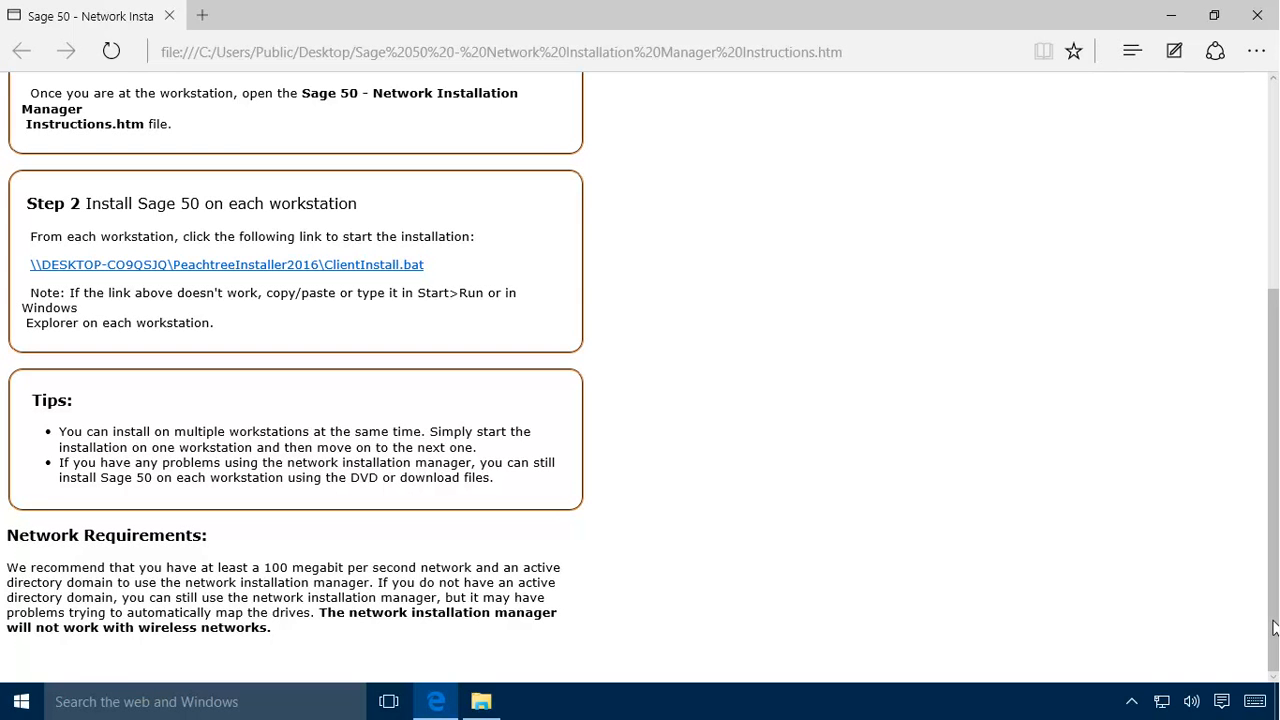
{"action": "key", "text": "Tab"}
{"action": "left_click", "coordinate": [1258, 16]}
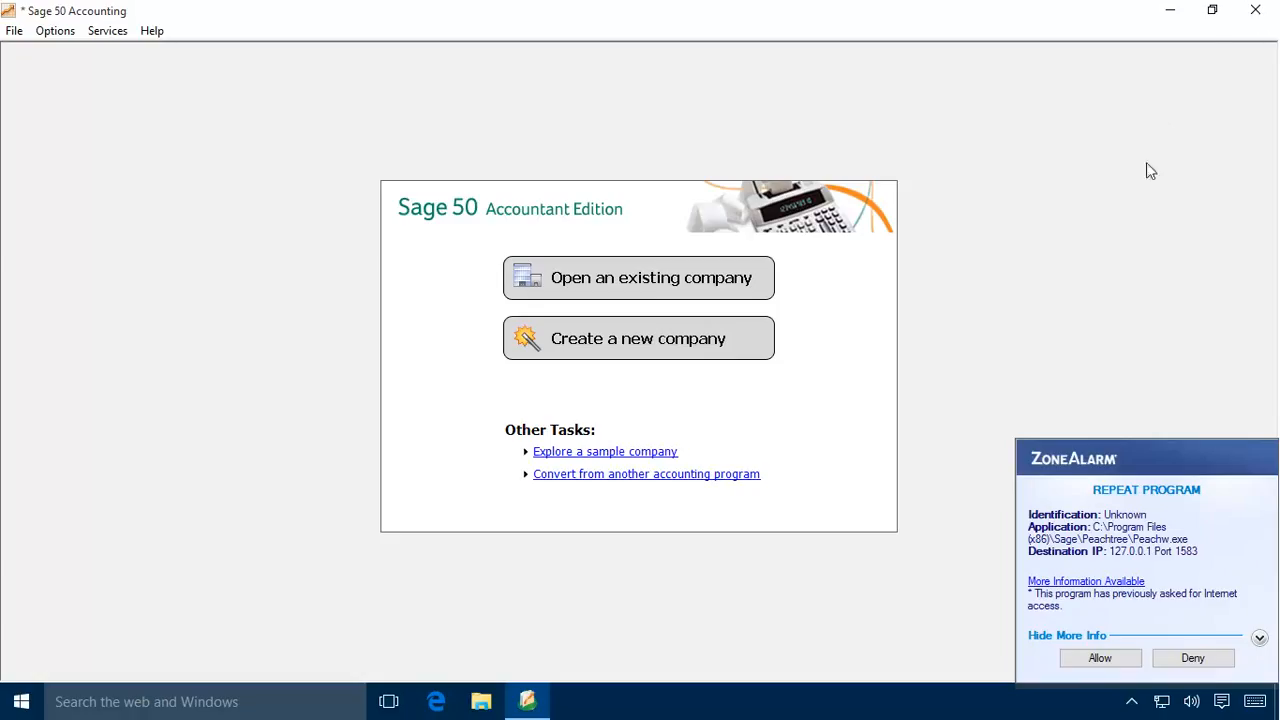
Step: Allow Peachw.exe through ZoneAlarm and activate Sage 50 online
{"action": "left_click", "coordinate": [1106, 657]}
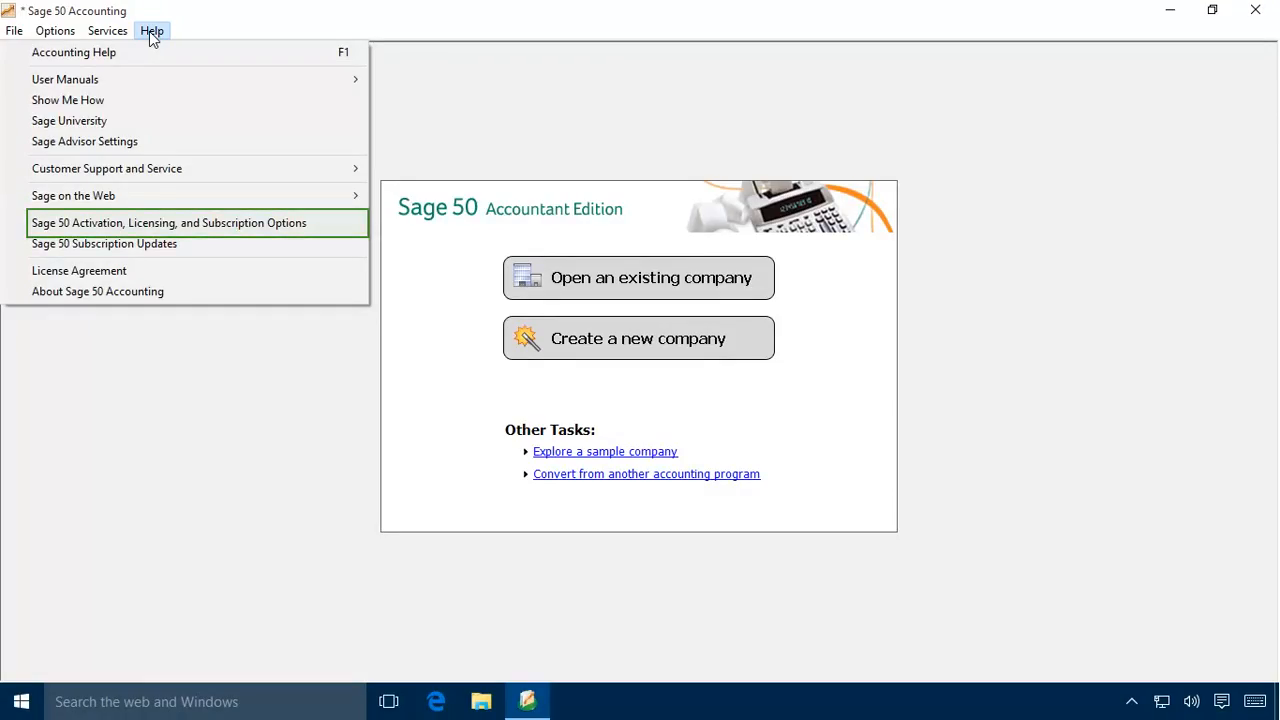
{"action": "left_click", "coordinate": [115, 222]}
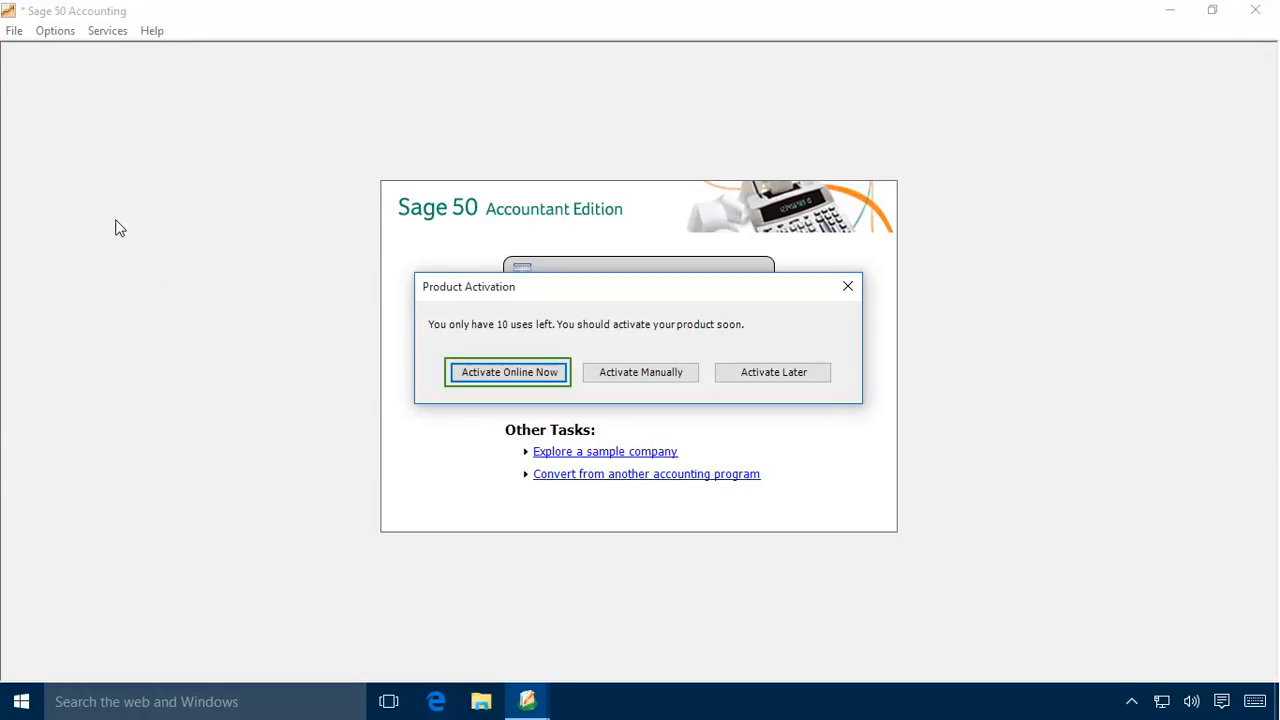
{"action": "left_click", "coordinate": [512, 373]}
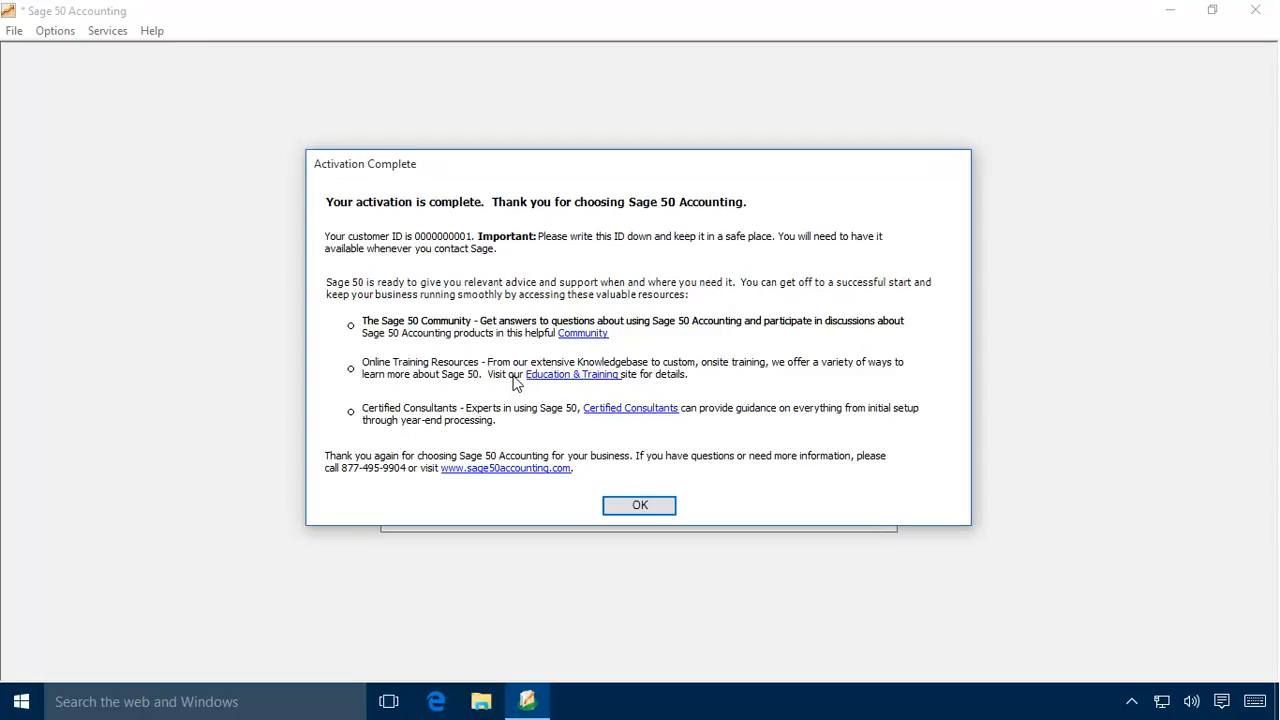
{"action": "left_click", "coordinate": [640, 509]}
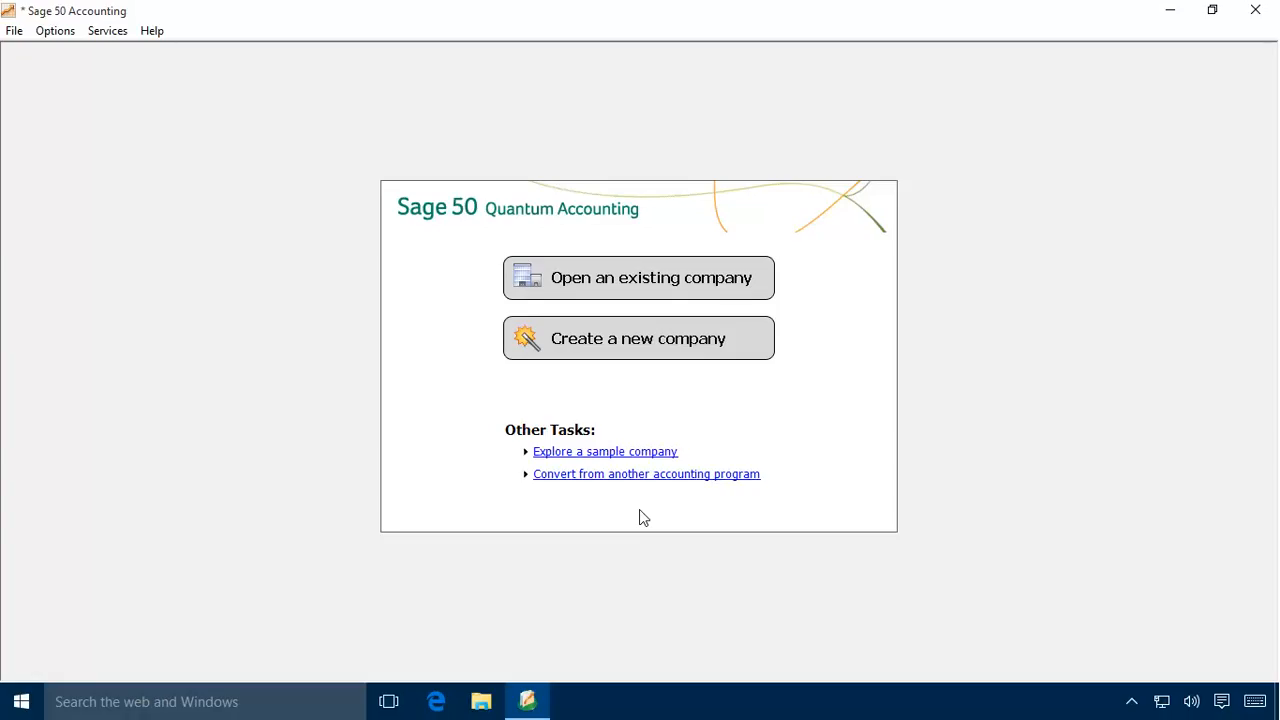
Step: Open the existing Bellwether Garden Supply company last used on Jul 07, 15
{"action": "left_click", "coordinate": [14, 32]}
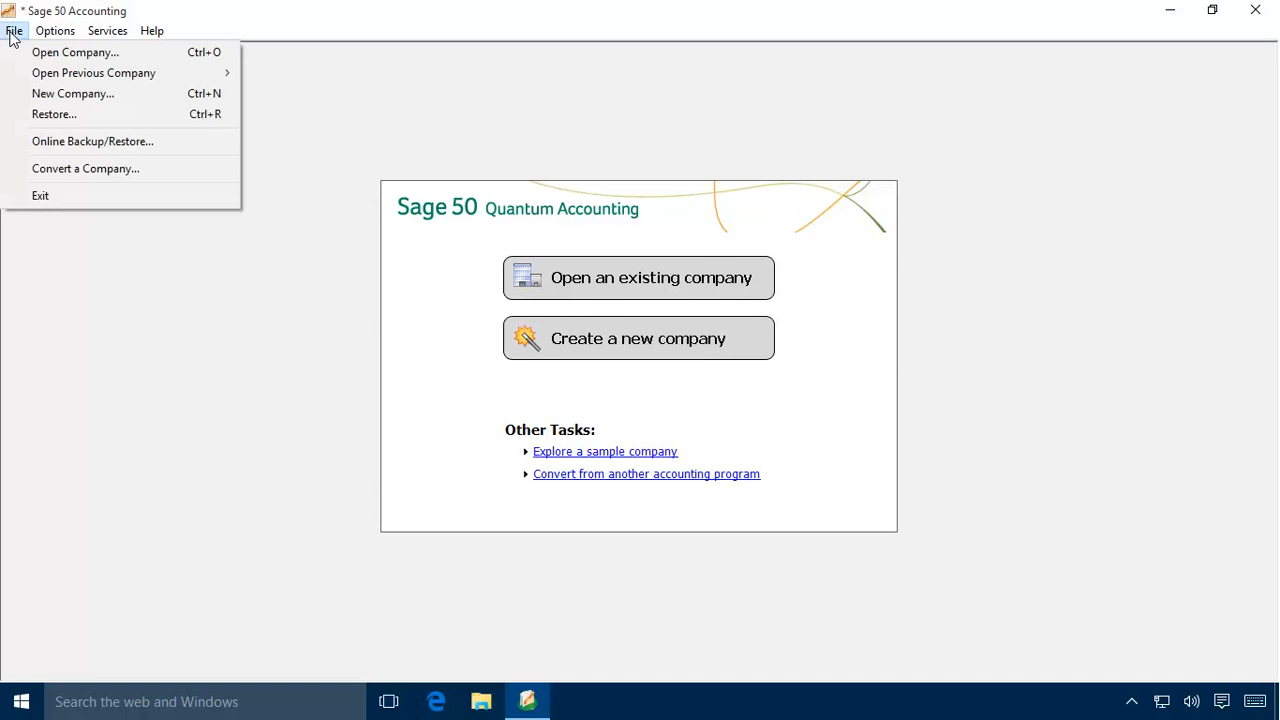
{"action": "left_click", "coordinate": [71, 55]}
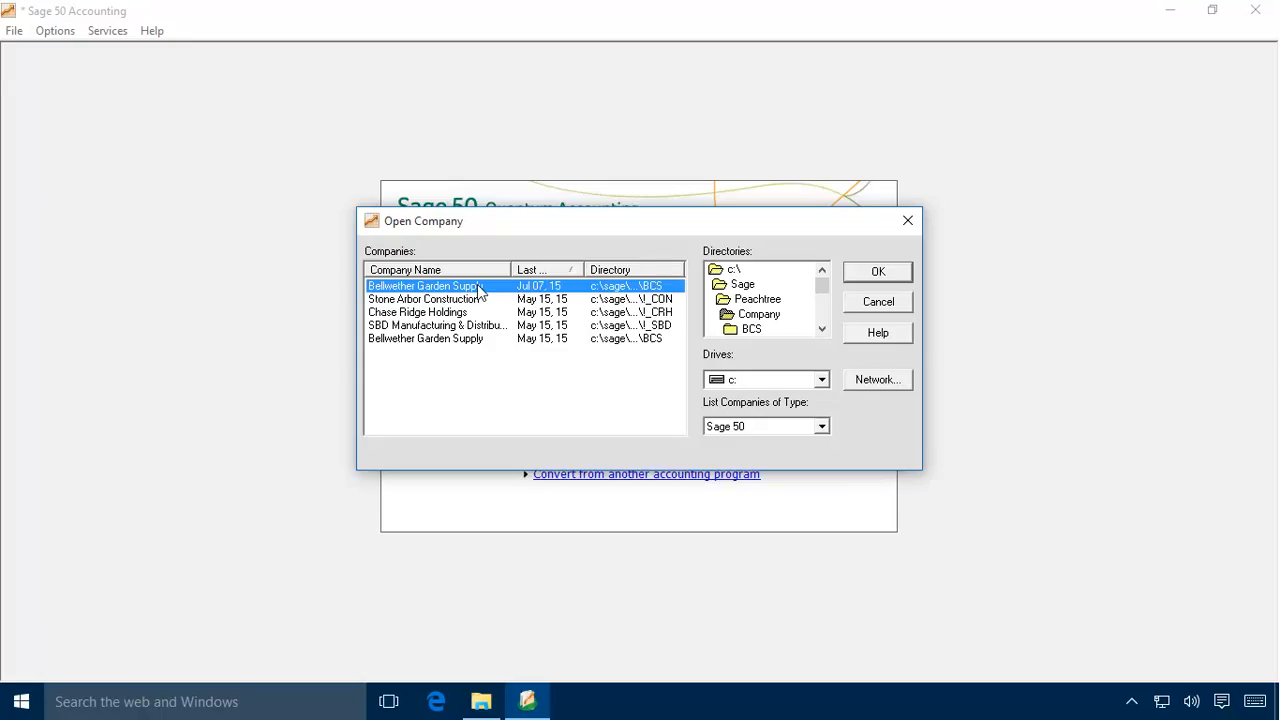
{"action": "left_click", "coordinate": [868, 273]}
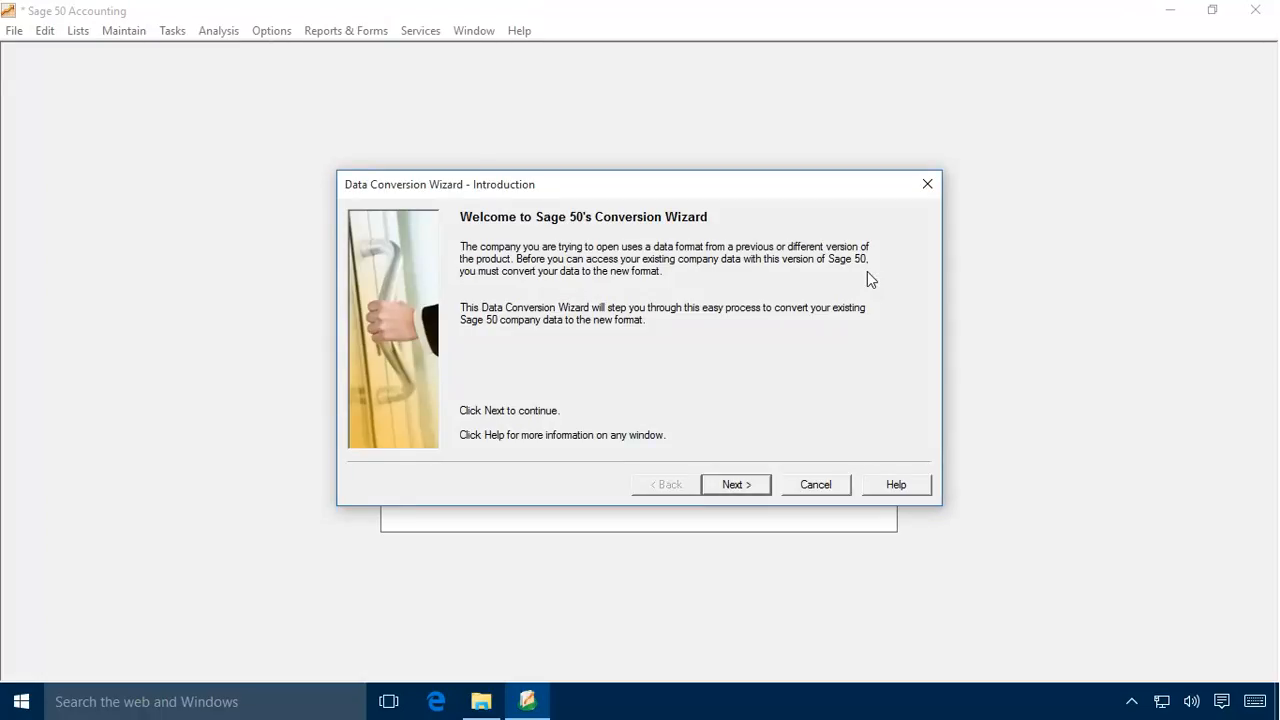
Step: Confirm Bellwether Garden Supply as the company to convert and accept the recommended change of its posting method to SmartPosting
{"action": "left_click", "coordinate": [732, 485]}
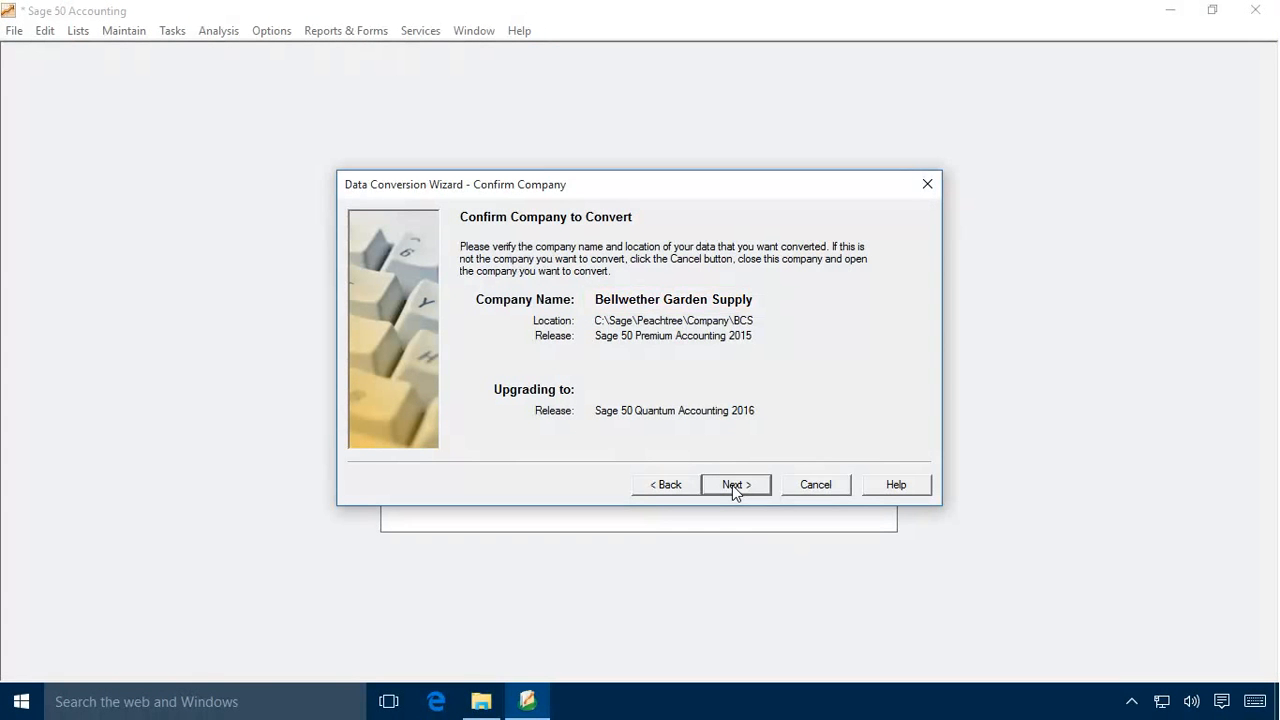
{"action": "left_click", "coordinate": [732, 485]}
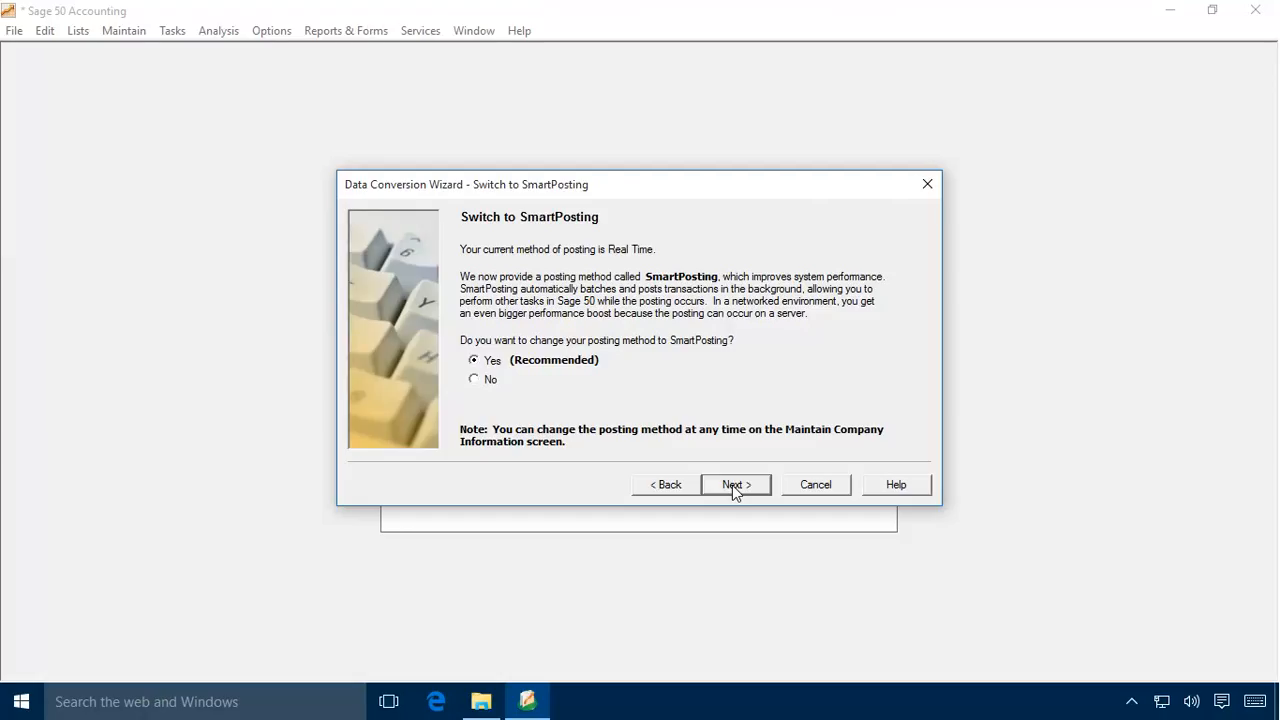
{"action": "left_click", "coordinate": [735, 484]}
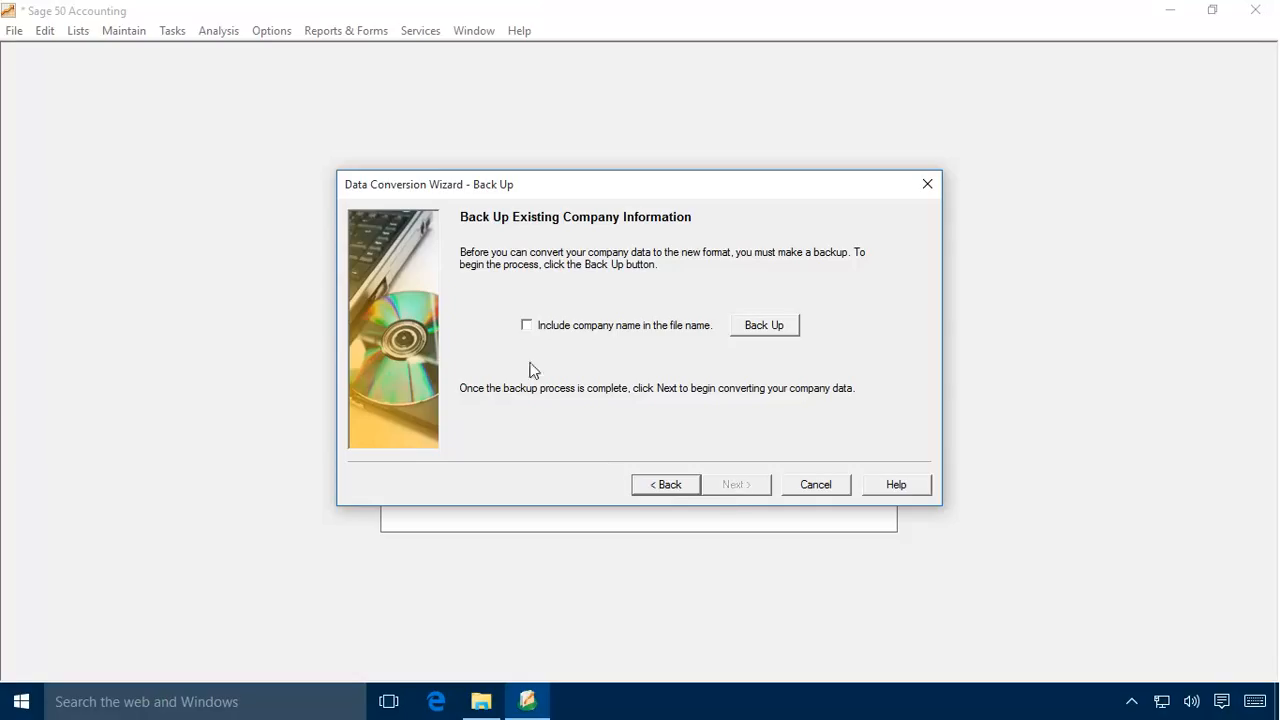
Step: Back up the existing company data to the Desktop as Bellwether-backup2016.ptb, including the company name in the file name
{"action": "left_click", "coordinate": [526, 325]}
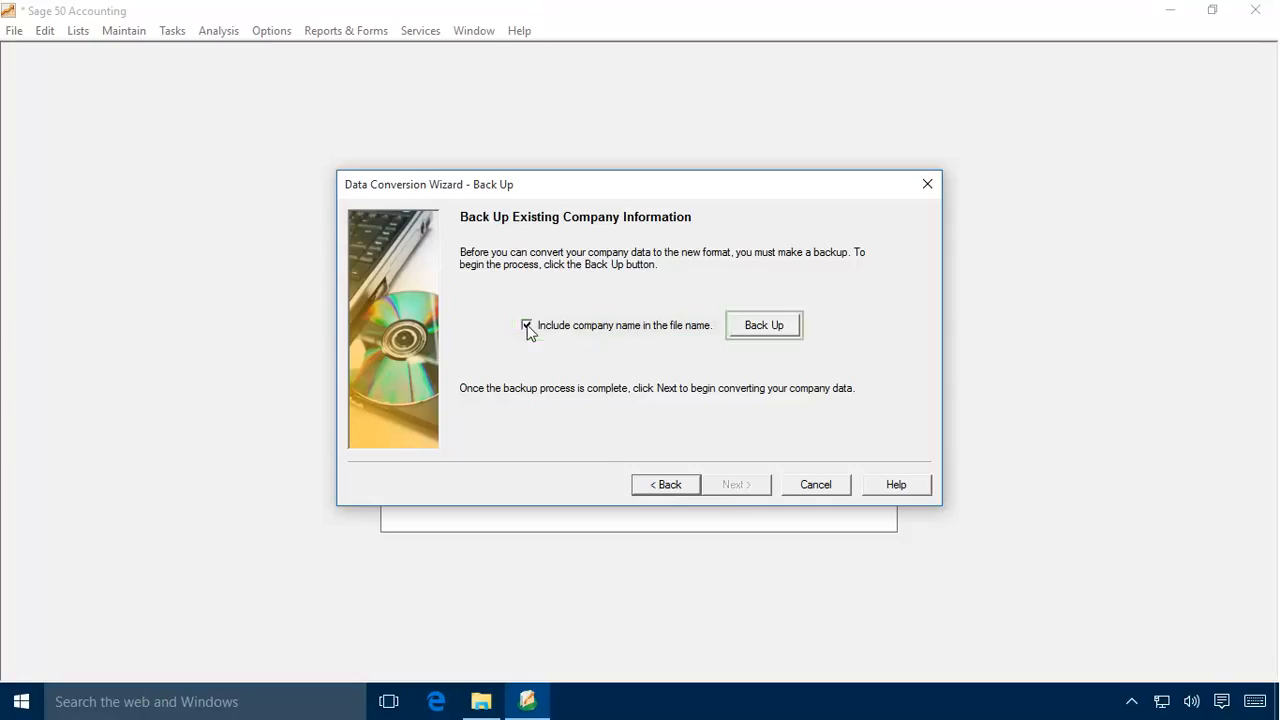
{"action": "left_click", "coordinate": [764, 325]}
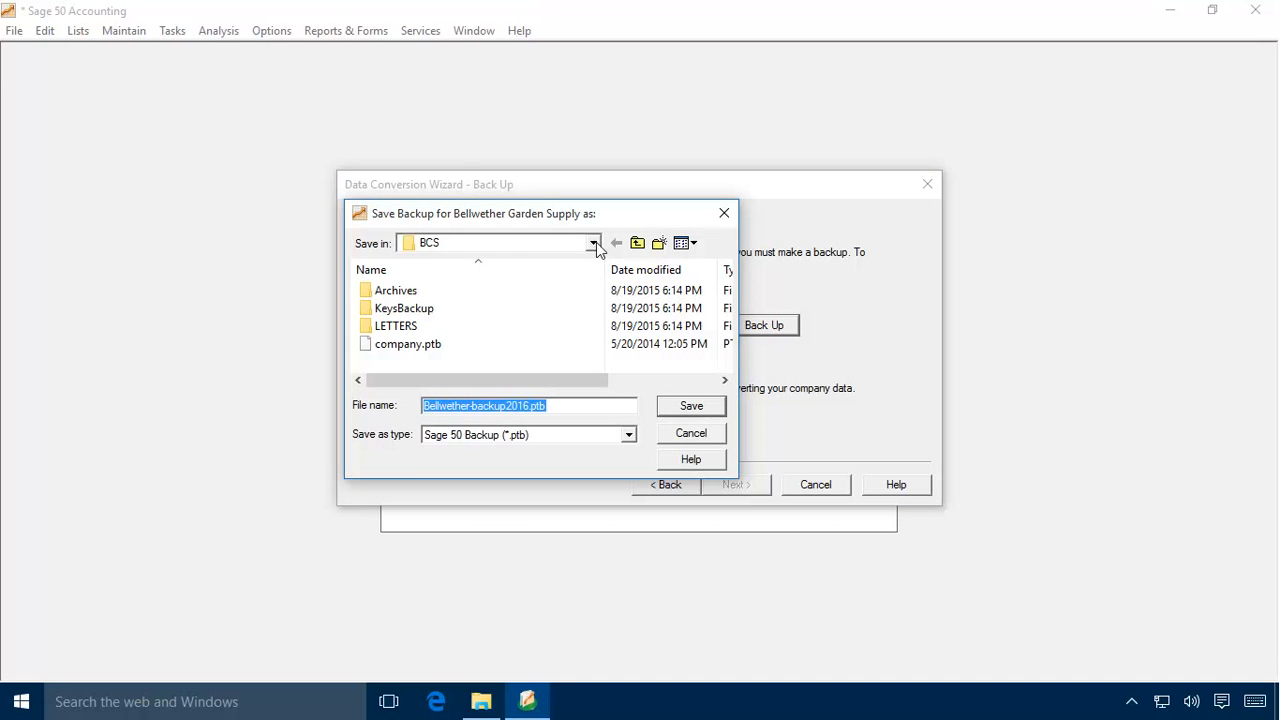
{"action": "left_click", "coordinate": [594, 243]}
{"action": "left_click", "coordinate": [446, 263]}
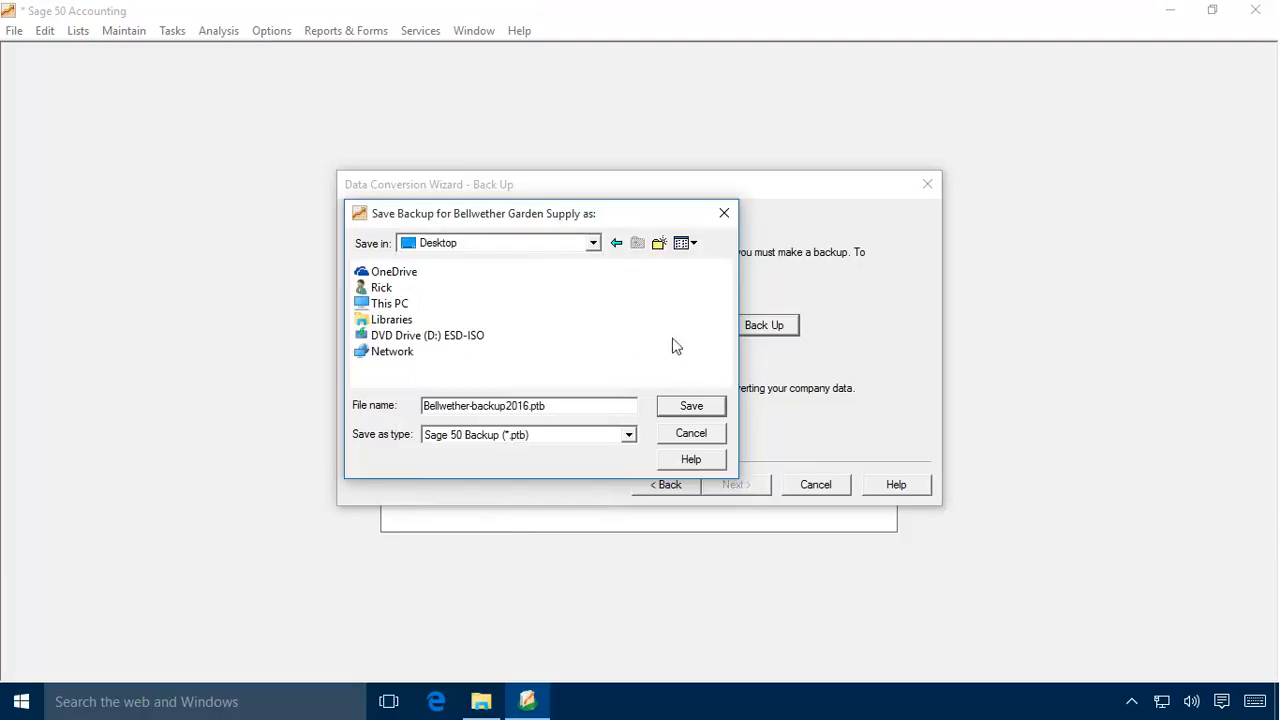
{"action": "left_click", "coordinate": [692, 407]}
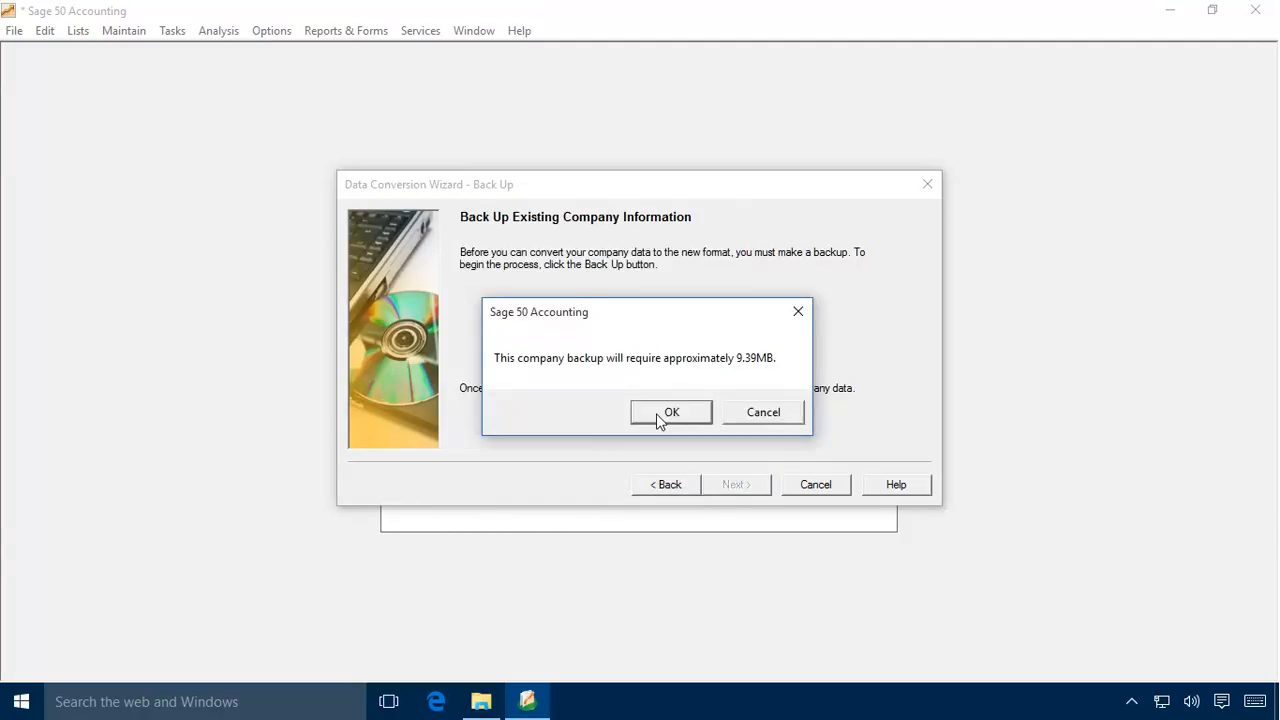
{"action": "left_click", "coordinate": [660, 418]}
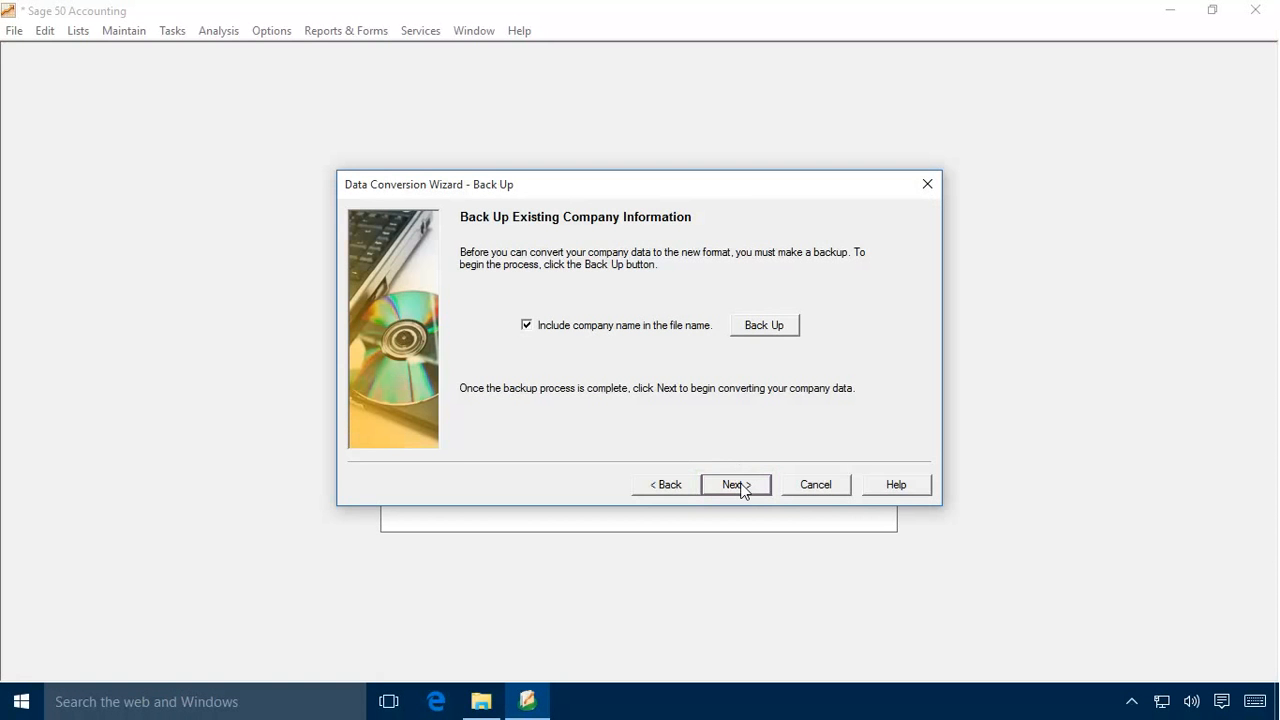
Step: Convert the backed-up company data to the Sage 50 Quantum Accounting 2016 format and finish the wizard to open the company
{"action": "left_click", "coordinate": [739, 486]}
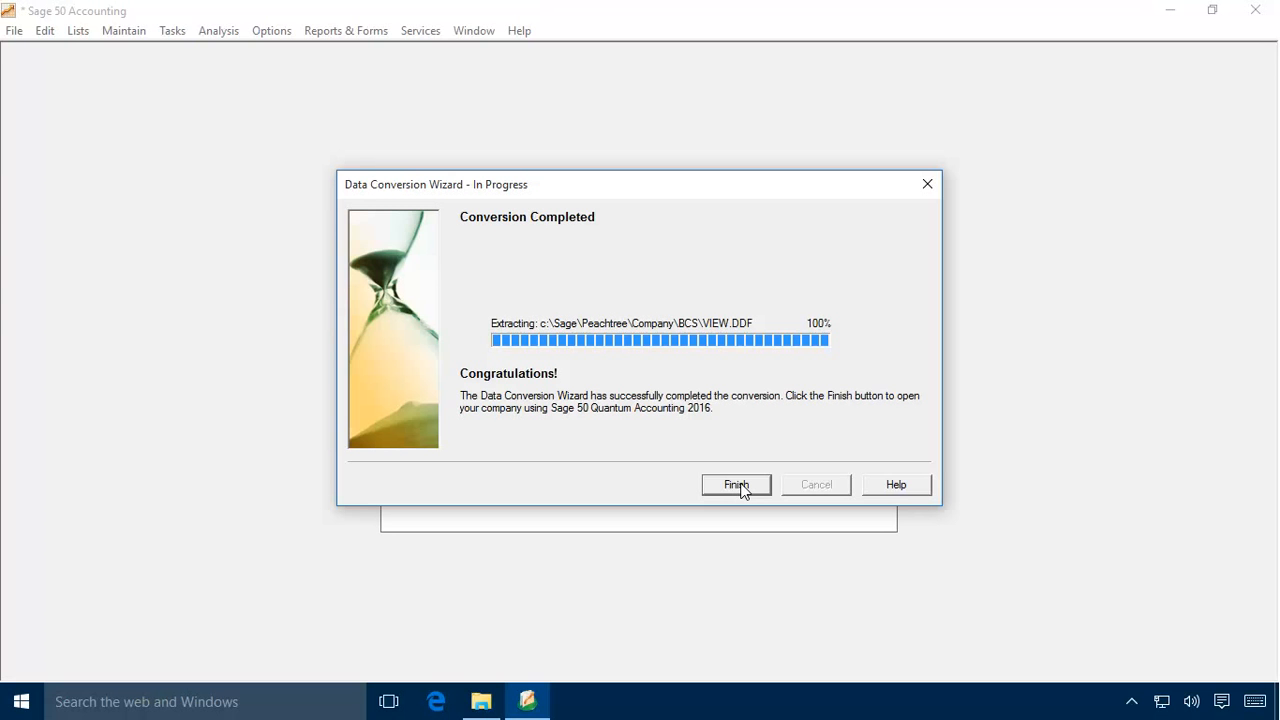
{"action": "left_click", "coordinate": [722, 485]}
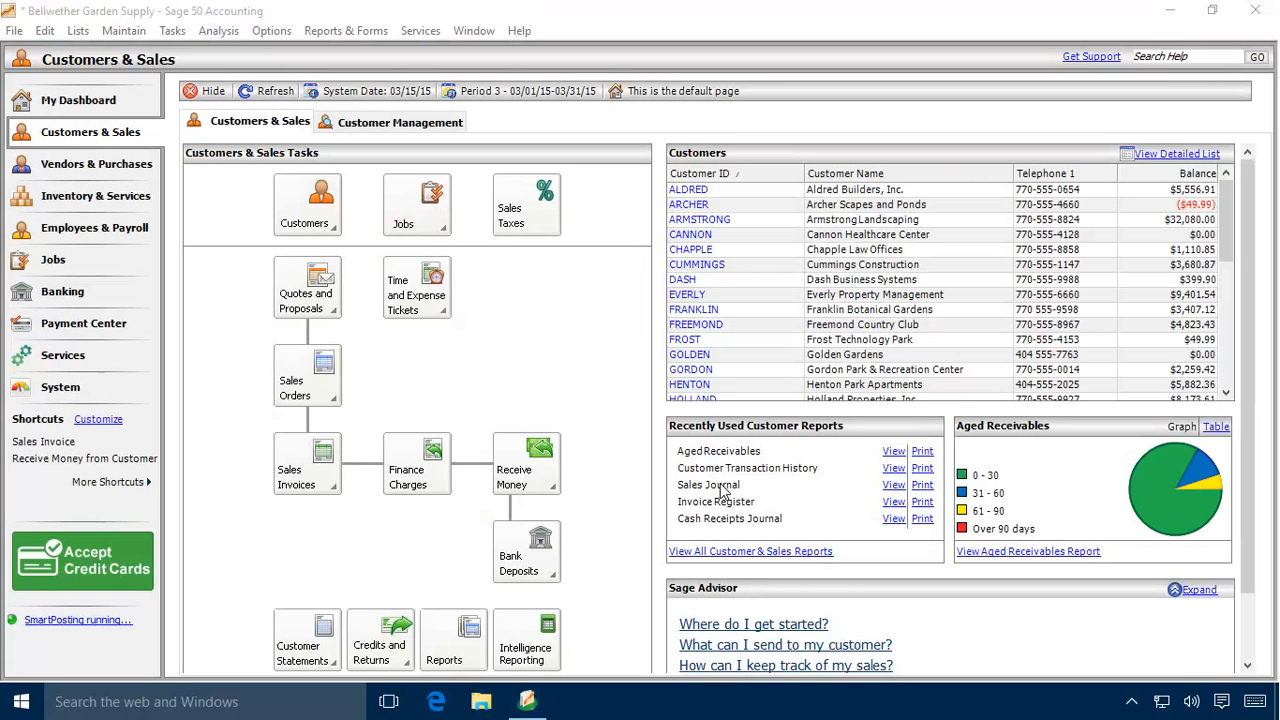